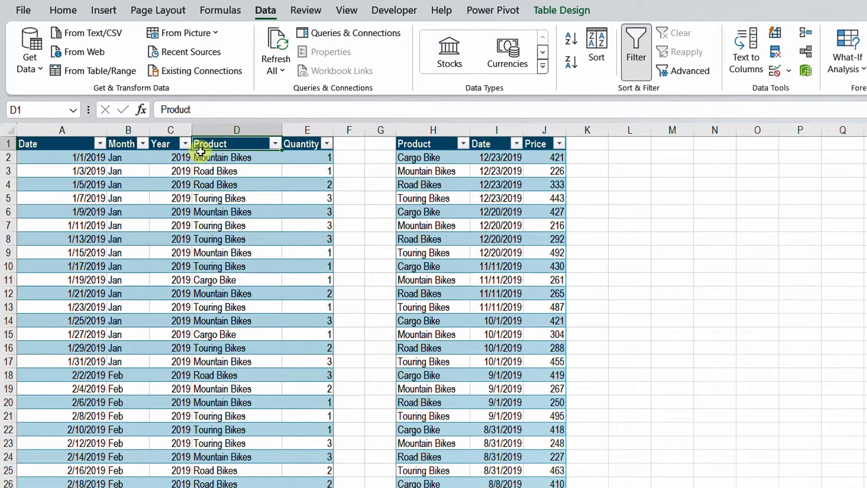
Examine the Product and Year filter values in the sales table, and the Price column and Product filter values in the price list.
click(274, 144)
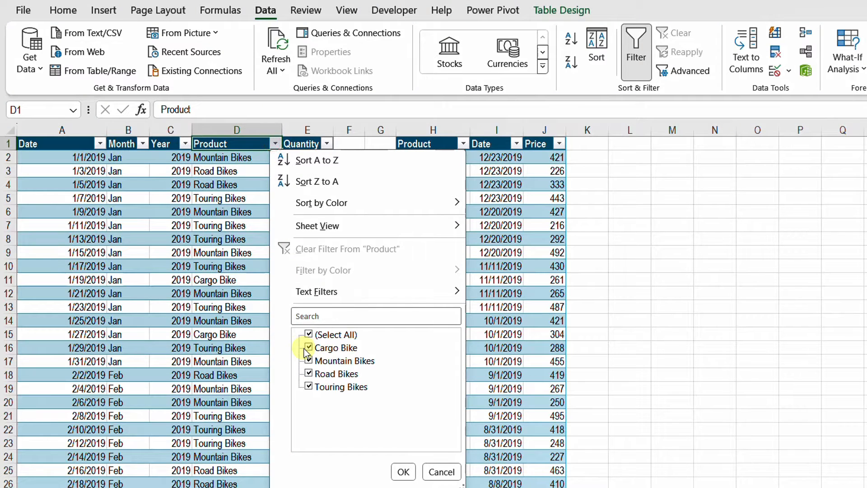
click(309, 387)
click(220, 212)
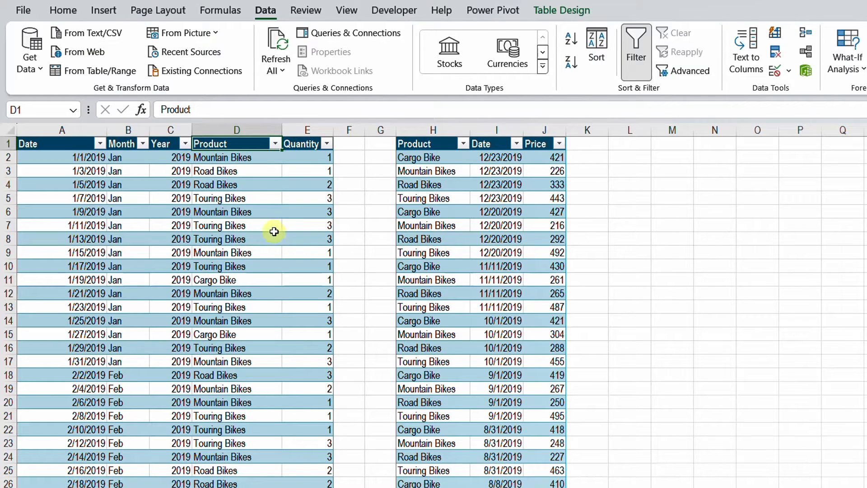
click(185, 143)
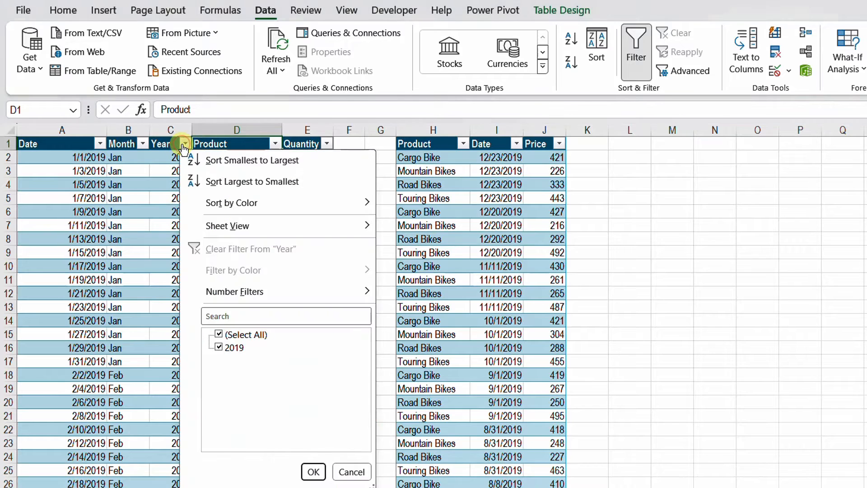
click(144, 157)
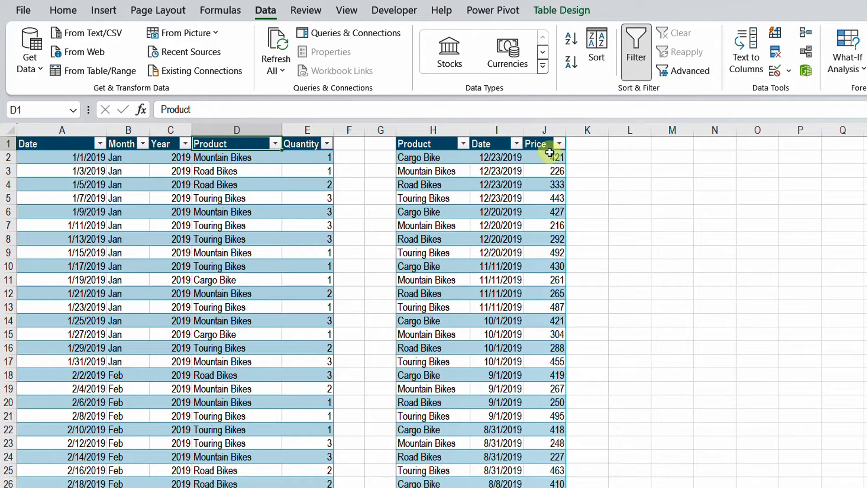
click(545, 136)
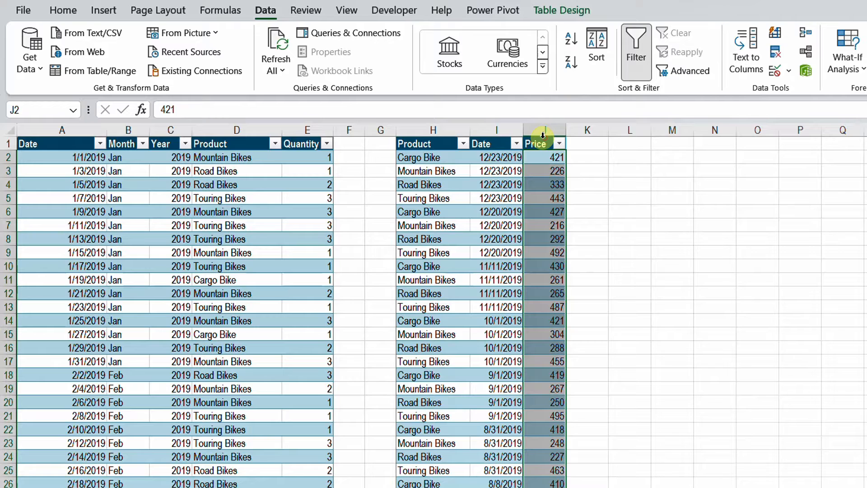
click(532, 158)
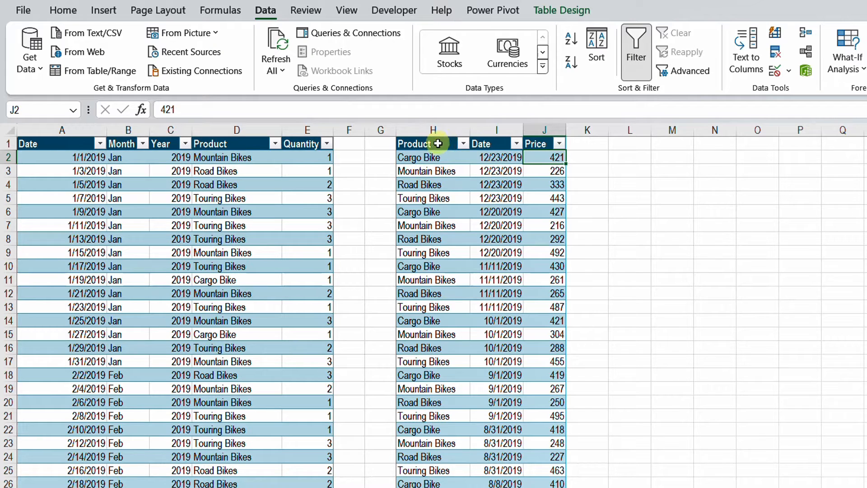
click(463, 144)
click(629, 471)
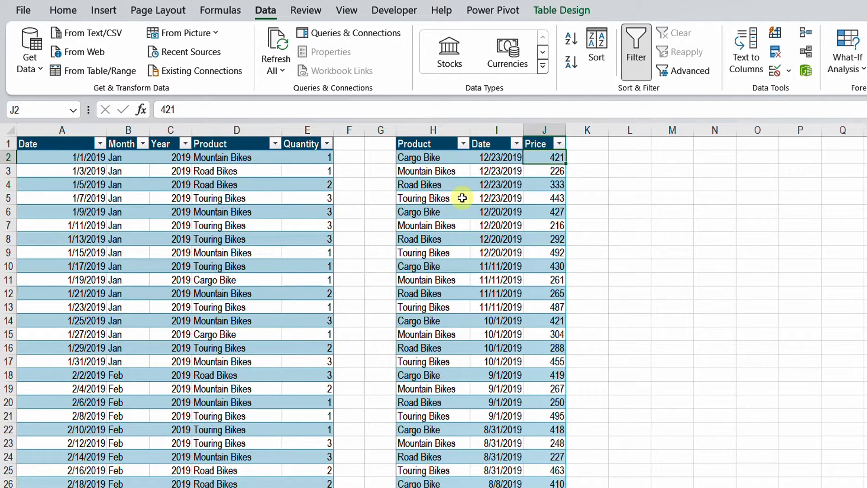
Filter the price list table's Product column to show only Cargo Bike.
click(463, 143)
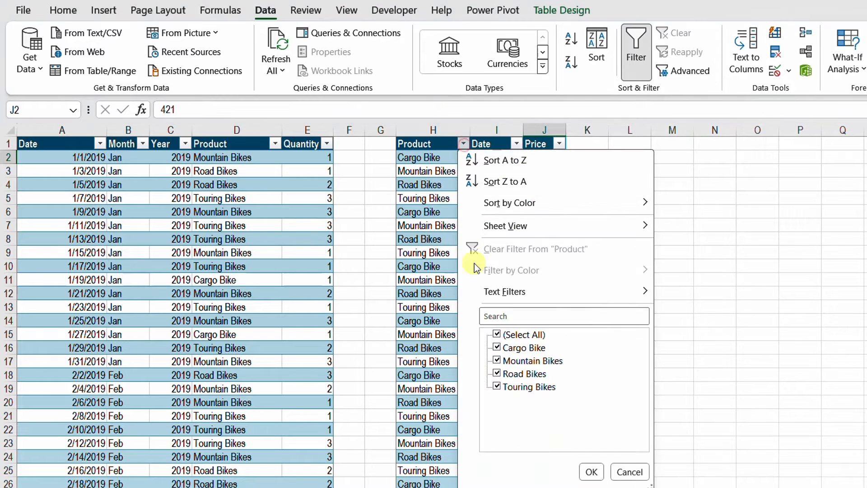
click(508, 335)
click(497, 348)
click(591, 471)
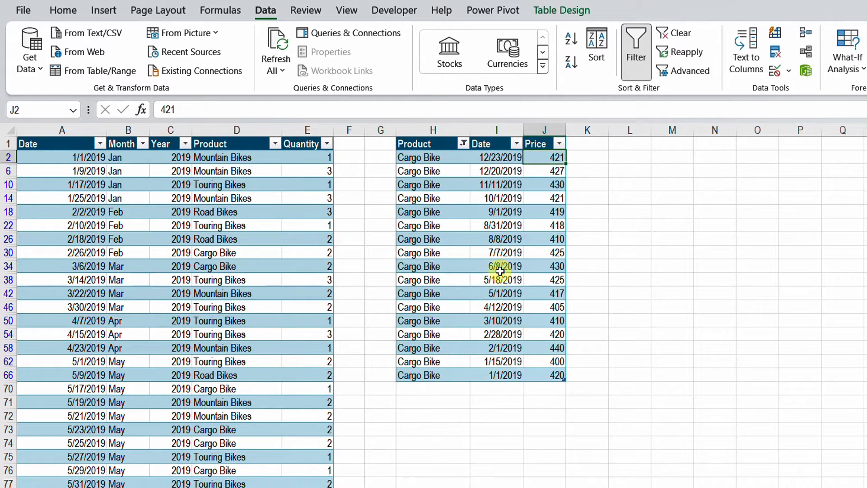
Limit the price list's Date column to January 2019, and clear all filters from that table.
click(516, 144)
click(551, 335)
click(561, 361)
click(644, 472)
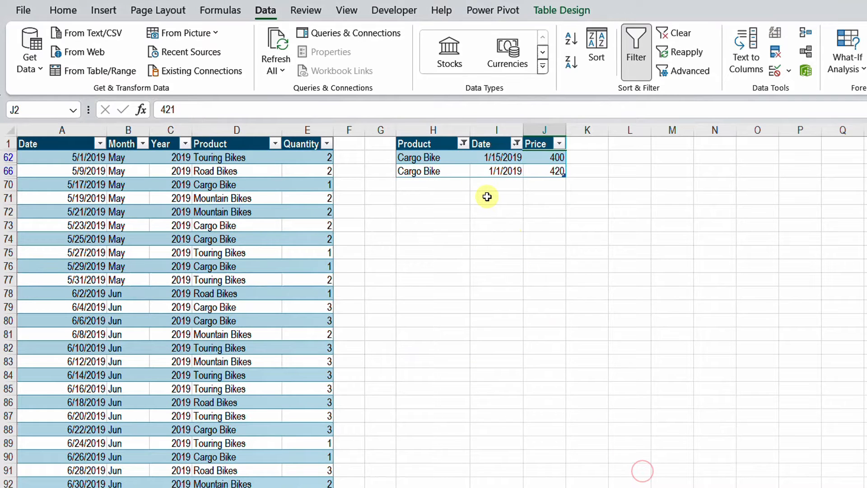
click(673, 32)
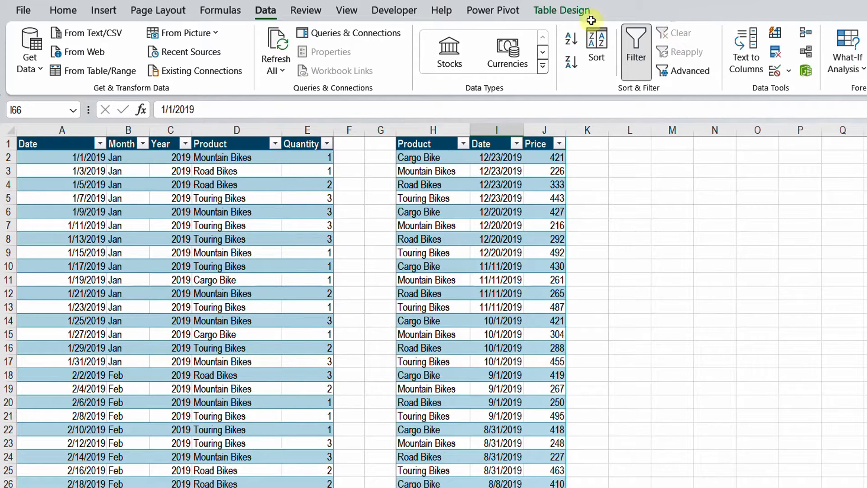
Filter the sales table's Month column to show only Jan.
click(142, 143)
click(177, 334)
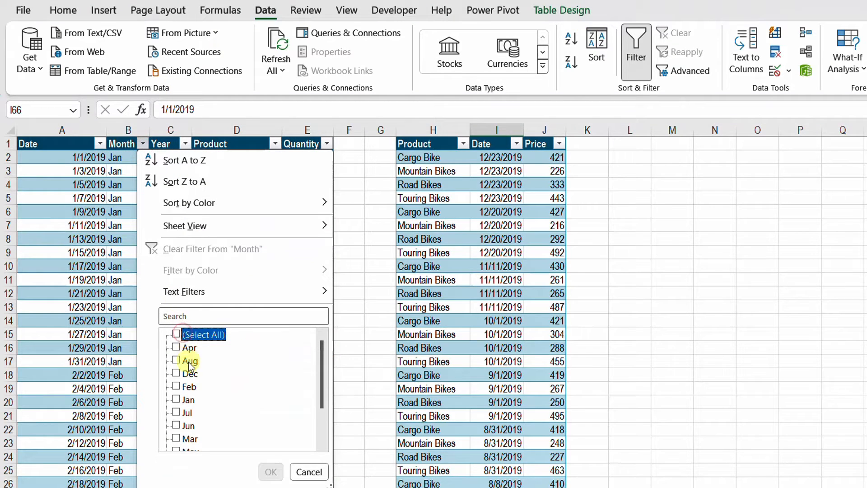
click(186, 400)
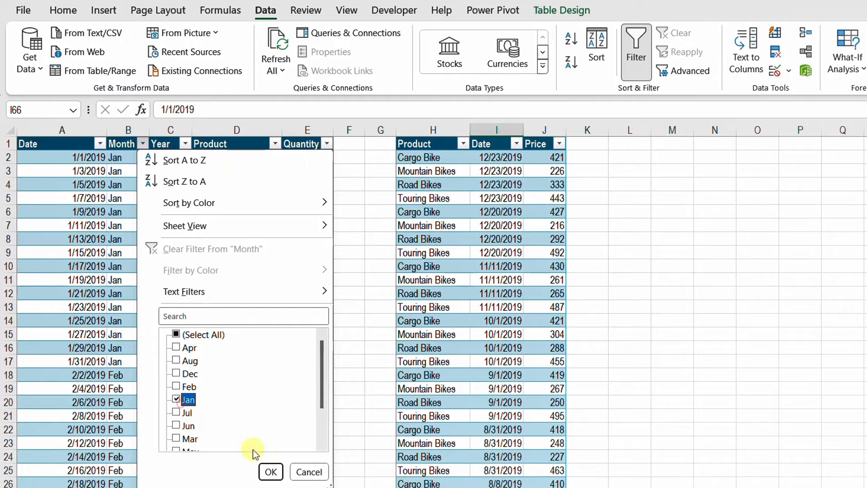
click(270, 471)
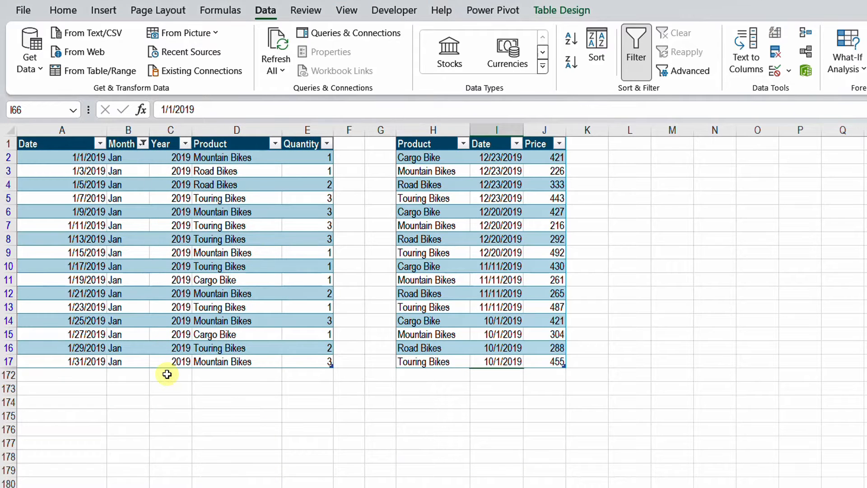
Filter the sales table's Product column to Cargo Bike, select the remaining quantities, and clear the table's filters.
click(275, 143)
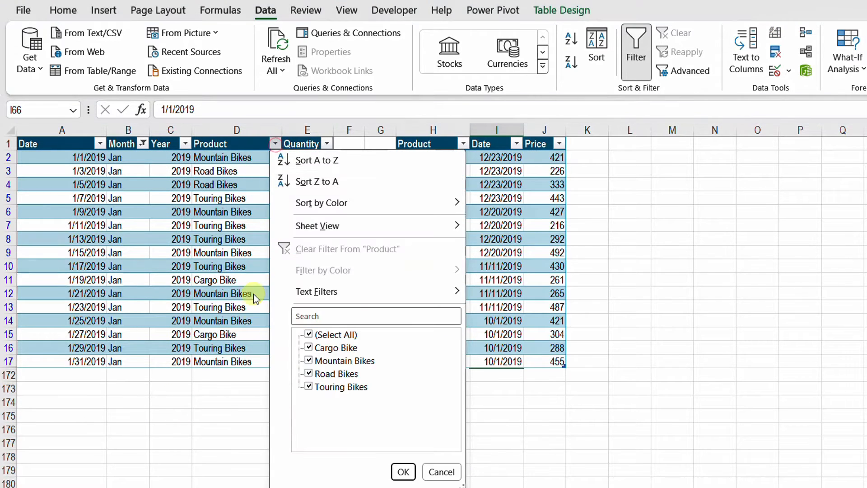
click(309, 334)
click(309, 347)
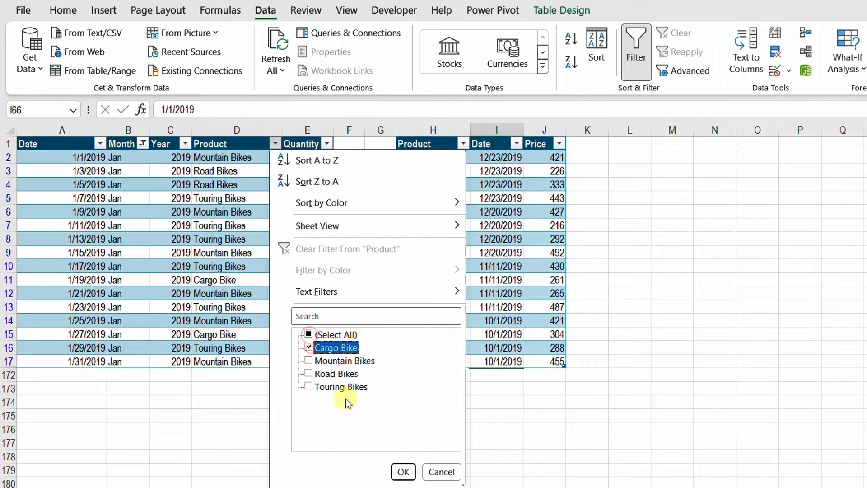
click(402, 472)
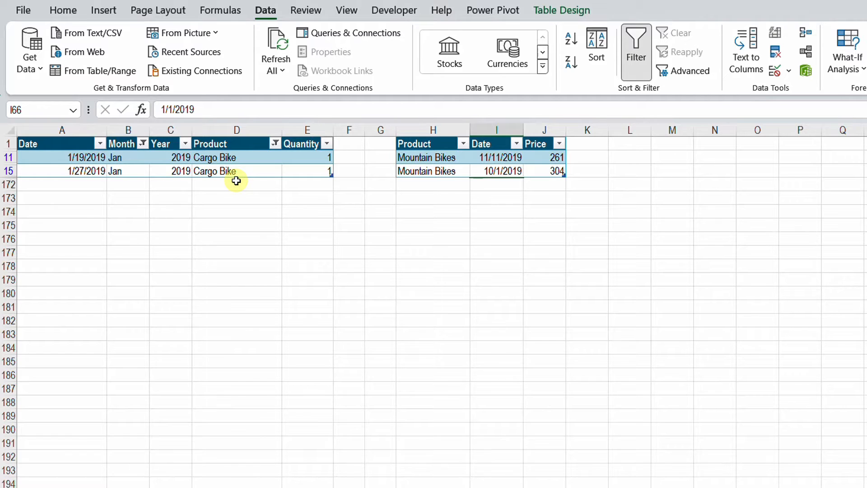
drag(316, 158, 305, 172)
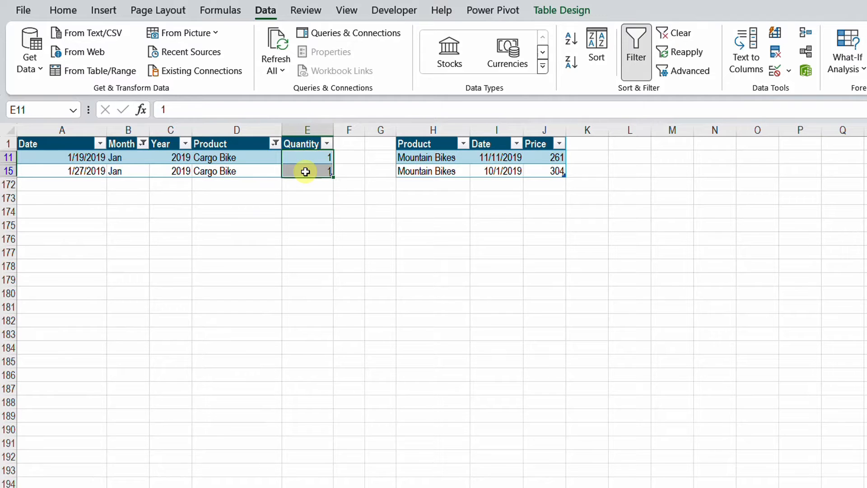
click(685, 34)
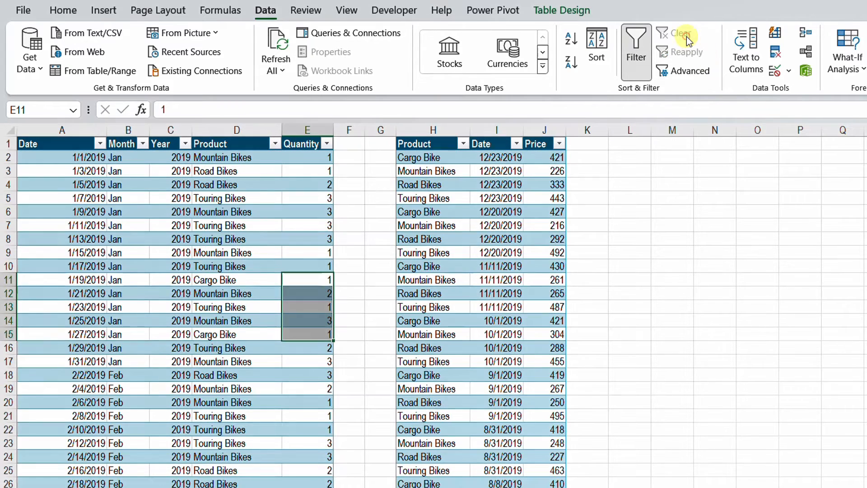
Filter the price list table to January 2019 dates and the Cargo Bike product.
click(516, 144)
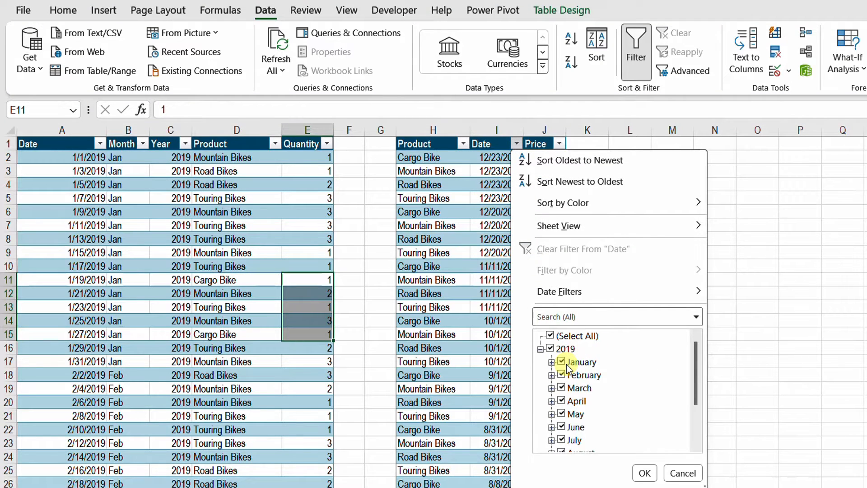
click(644, 471)
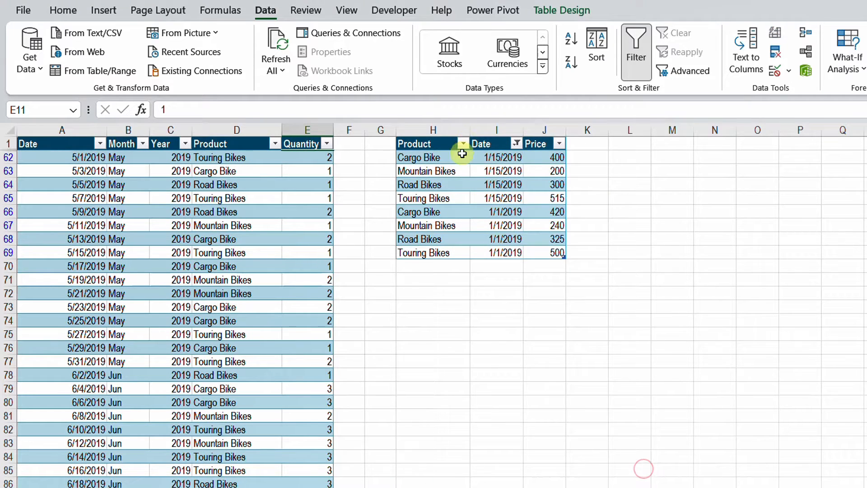
click(463, 145)
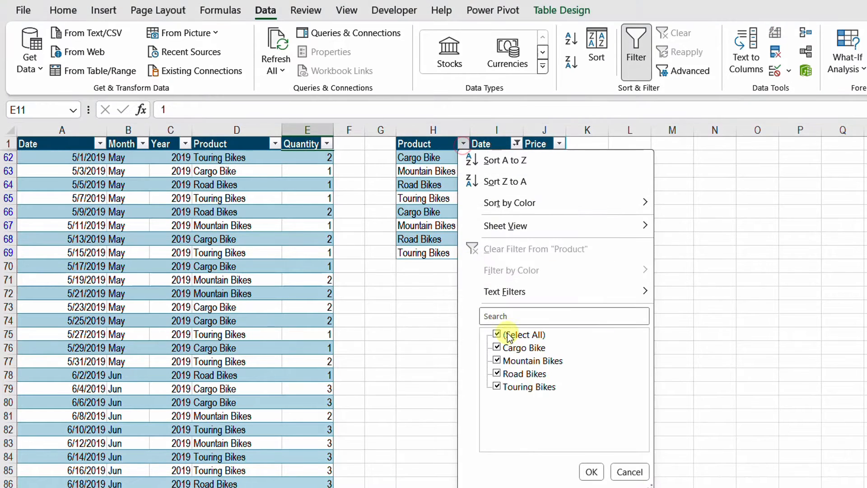
click(591, 471)
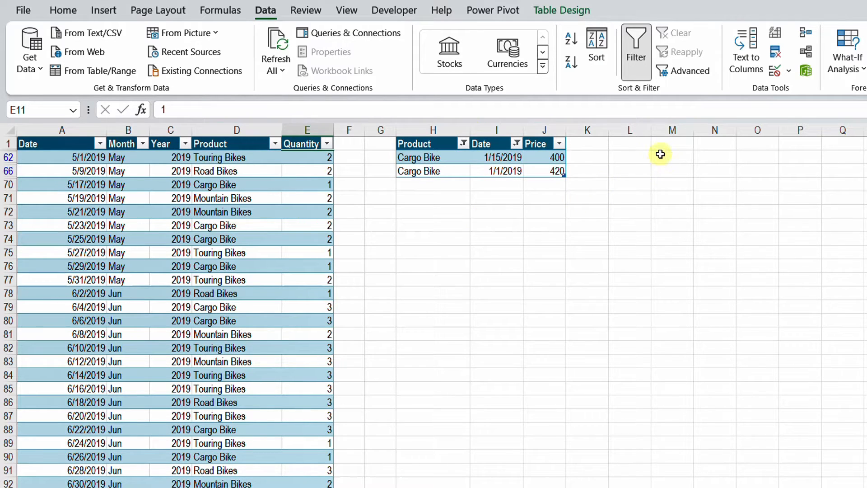
Enter the headers "Max Price" in L1 and "Min Price" in M1 beside the price list.
click(639, 144)
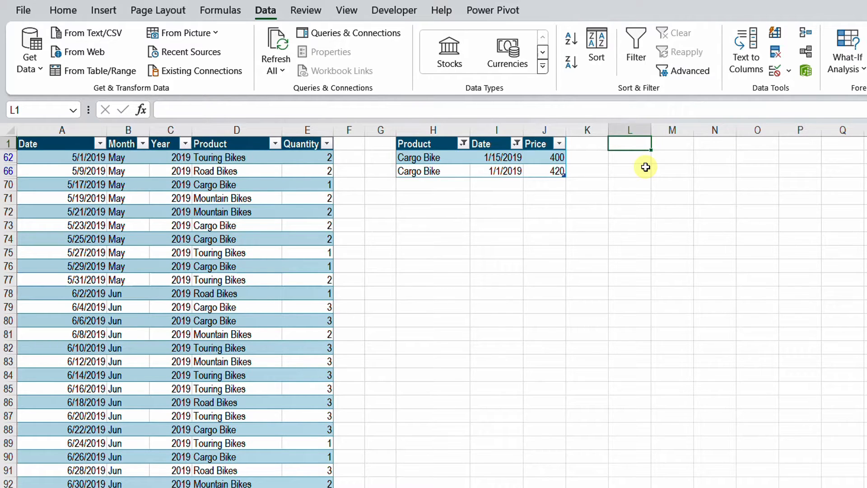
text(Max Pr)
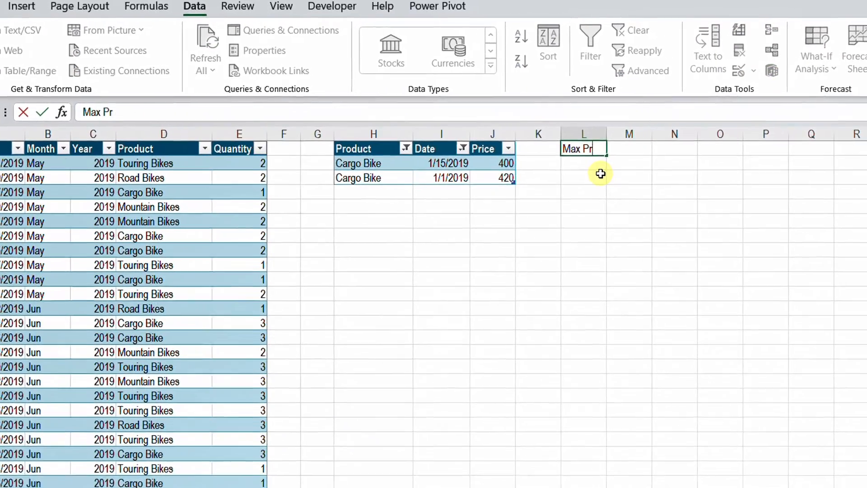
text(ice)
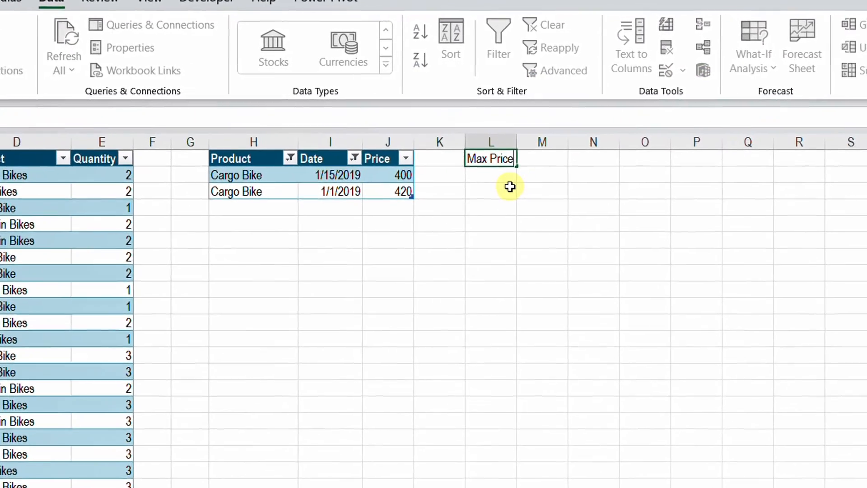
key(Return)
key(Up)
key(Right)
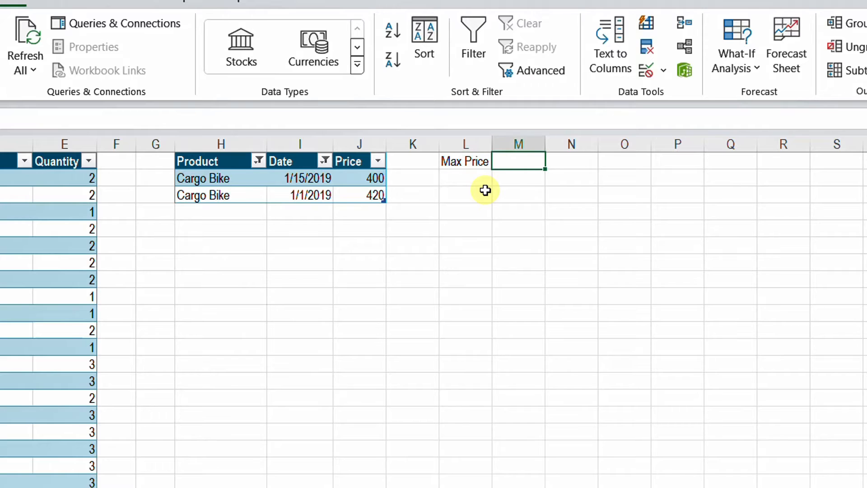
text(Min Price)
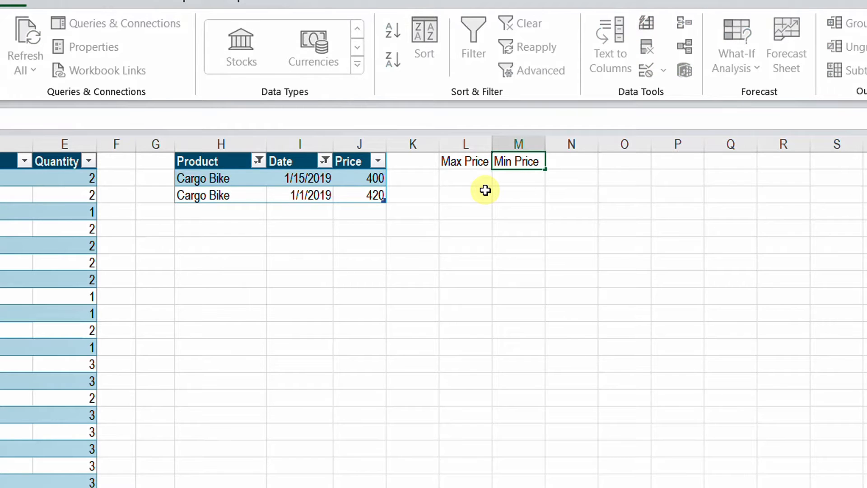
key(Return)
key(Up)
Add the headers "First Price" in N1, "Last Price" in O1 and "Avg Price" in P1.
key(Right)
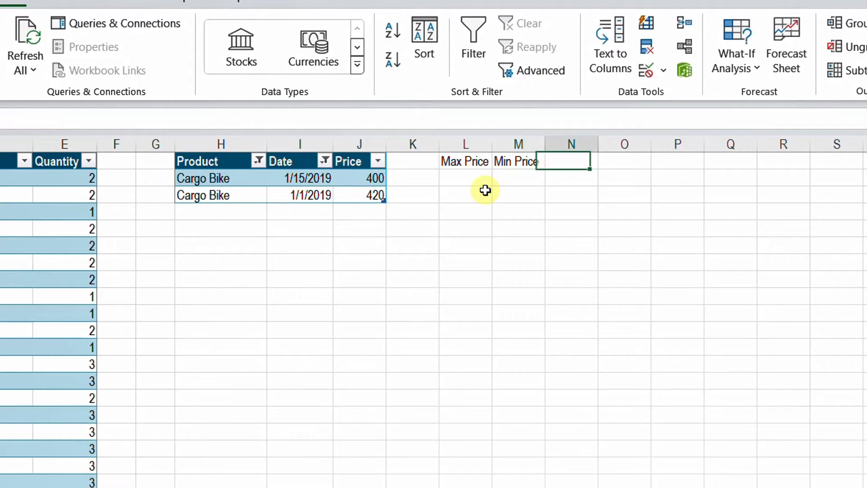
text(First Price)
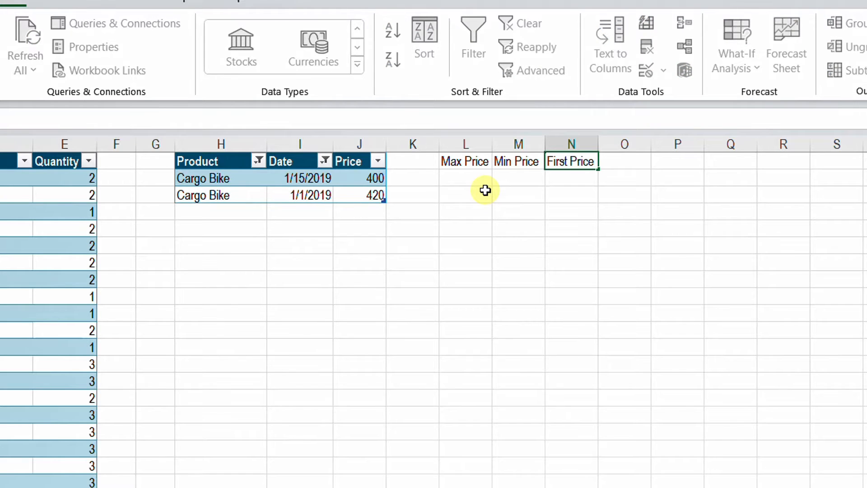
key(Return)
key(Up)
key(Right)
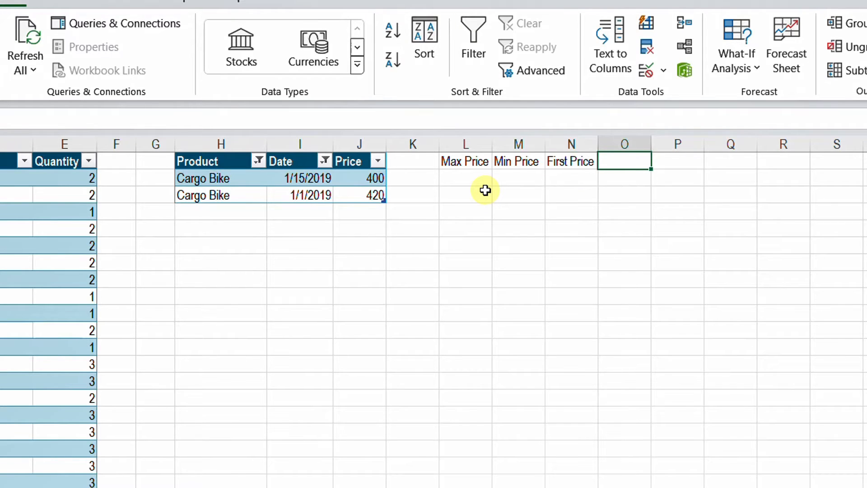
text(Last Price)
key(Tab)
text(A)
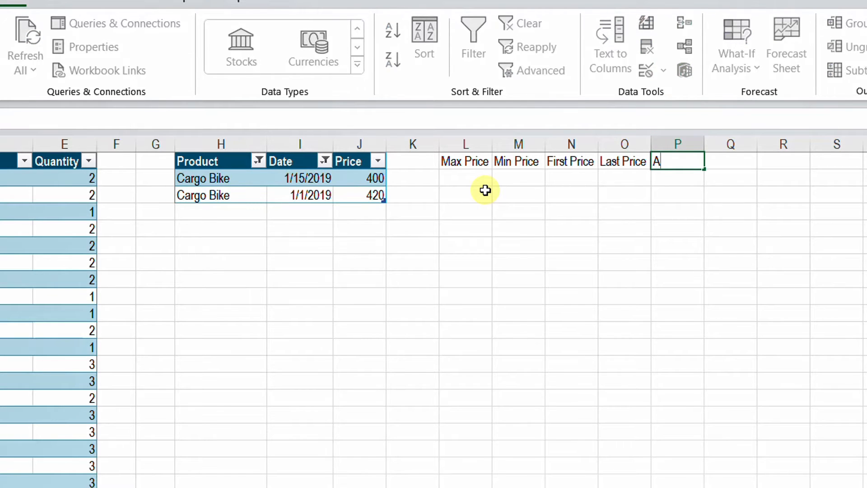
text(vg Price)
key(ctrl+Return)
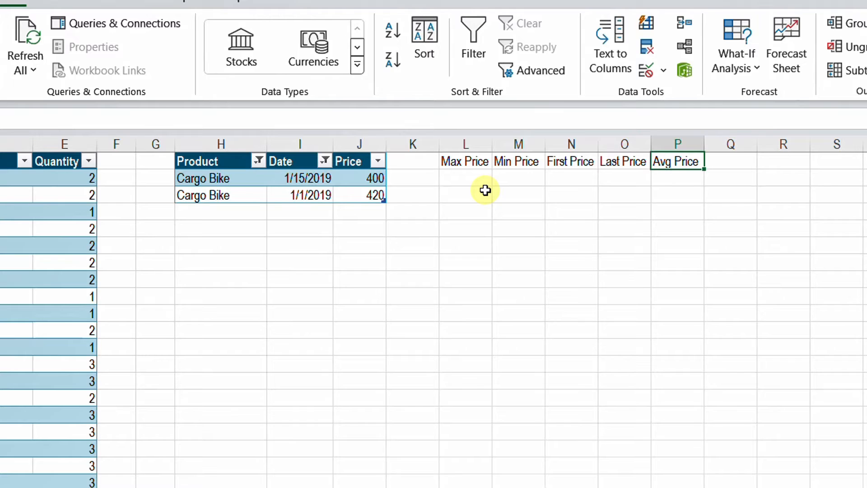
key(ctrl+Left)
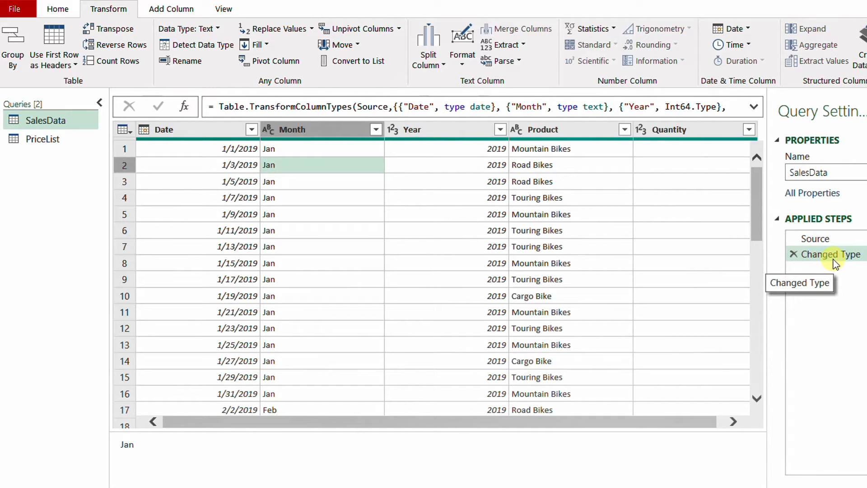
Display the PriceList query to examine its Product, Date and Price columns.
click(37, 144)
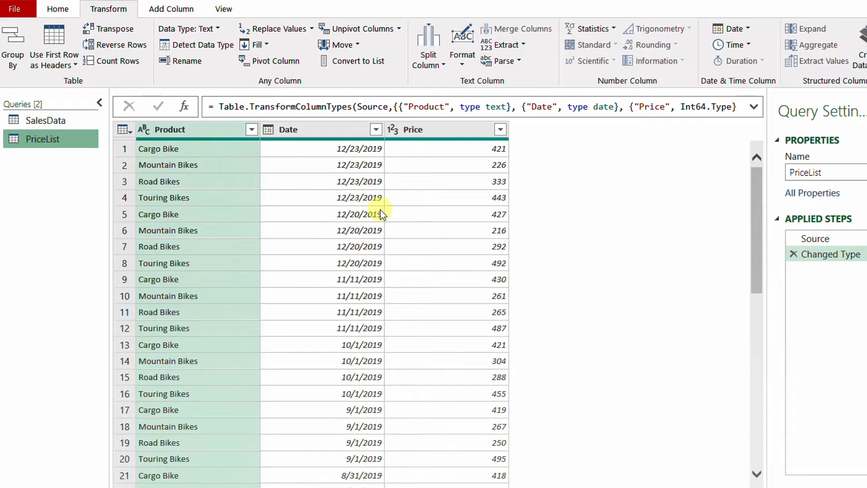
Examine the Product, Year and Month columns of the SalesData query.
click(54, 120)
click(561, 128)
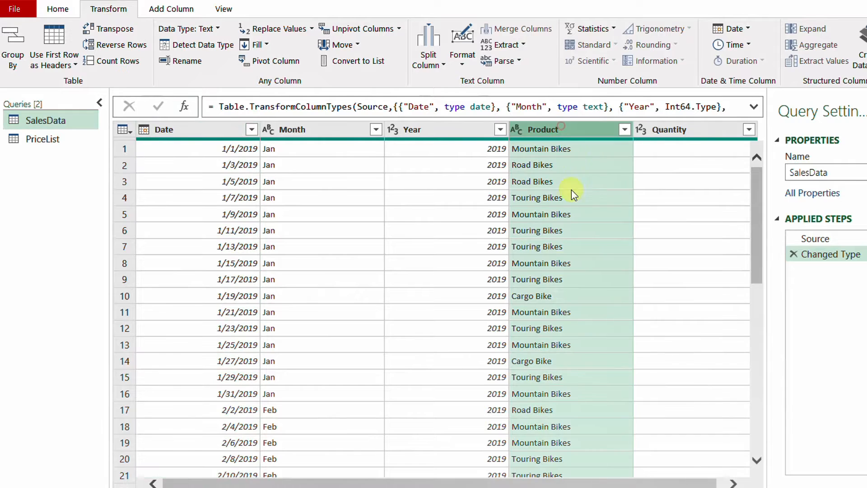
click(446, 129)
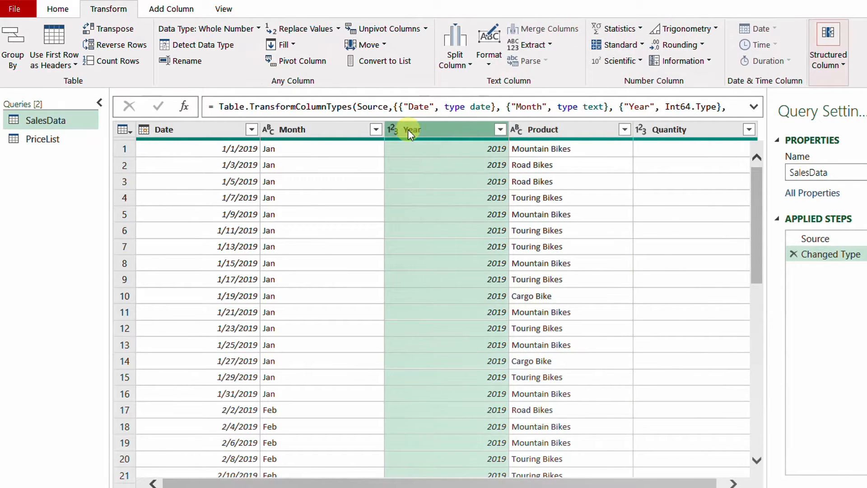
click(300, 130)
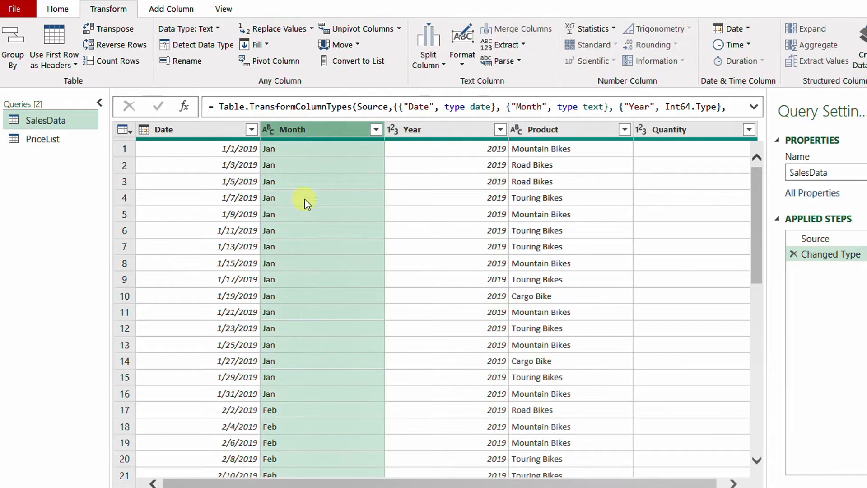
Add a Year column to the PriceList query, extracted from its Date column.
click(41, 142)
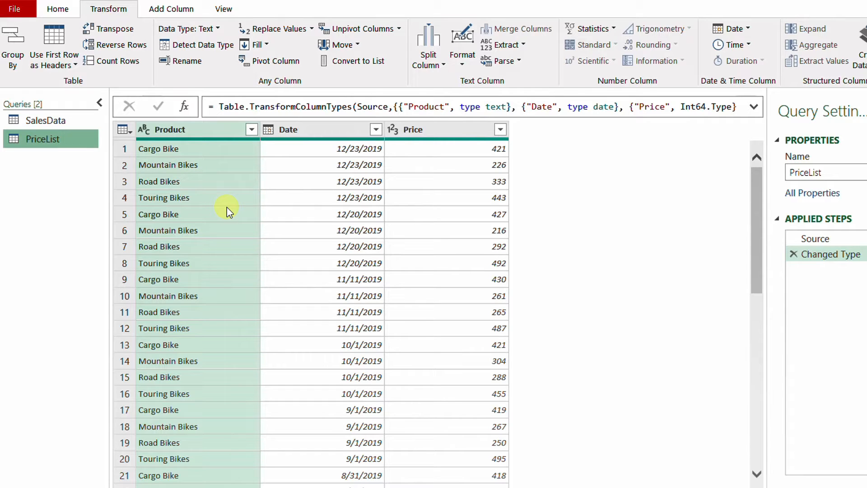
click(319, 128)
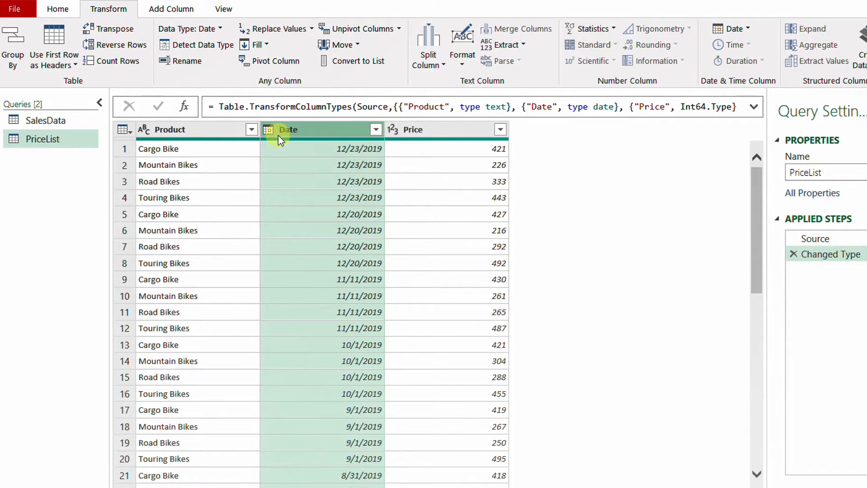
click(174, 9)
click(543, 61)
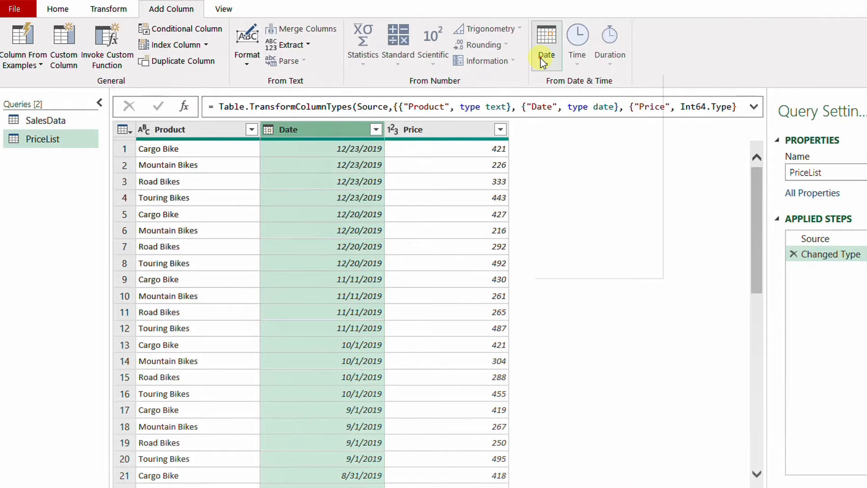
mouse_move(573, 132)
click(690, 135)
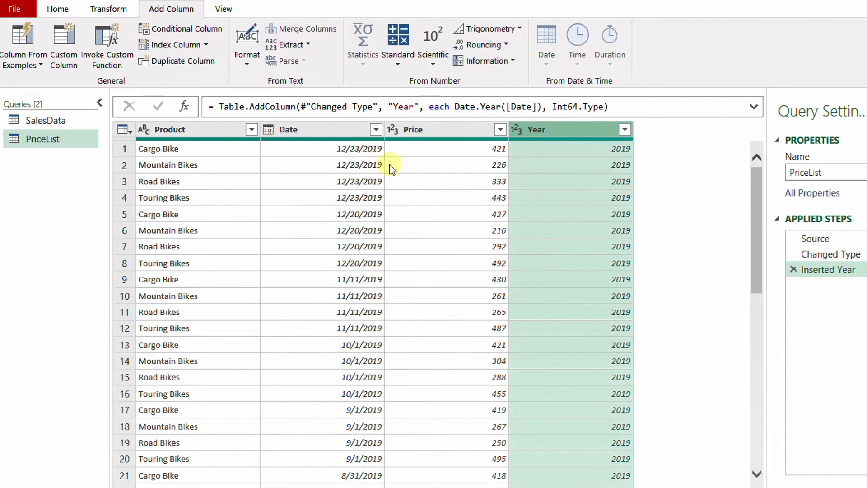
Add a column with the name of the month to PriceList, based on its Date column.
click(315, 130)
click(547, 59)
mouse_move(573, 150)
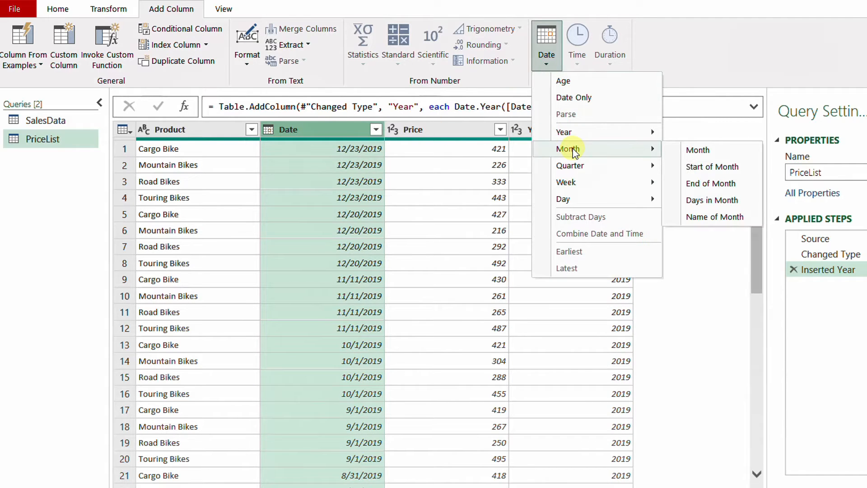
click(716, 219)
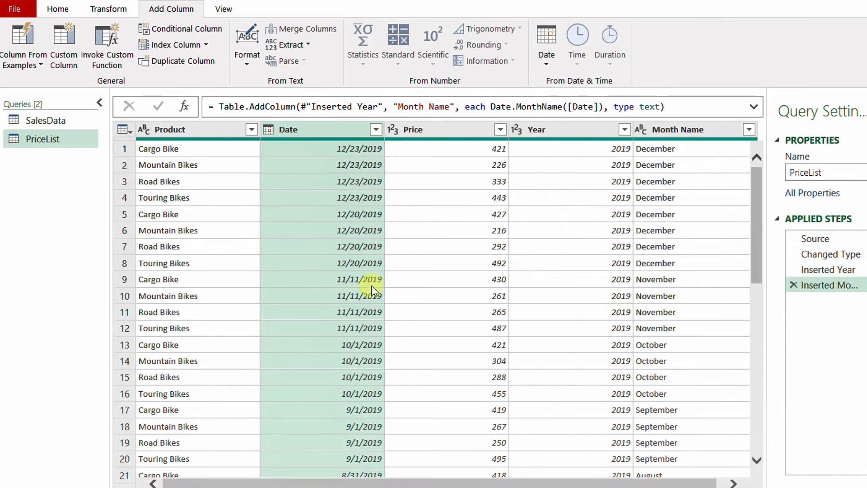
drag(505, 481, 583, 482)
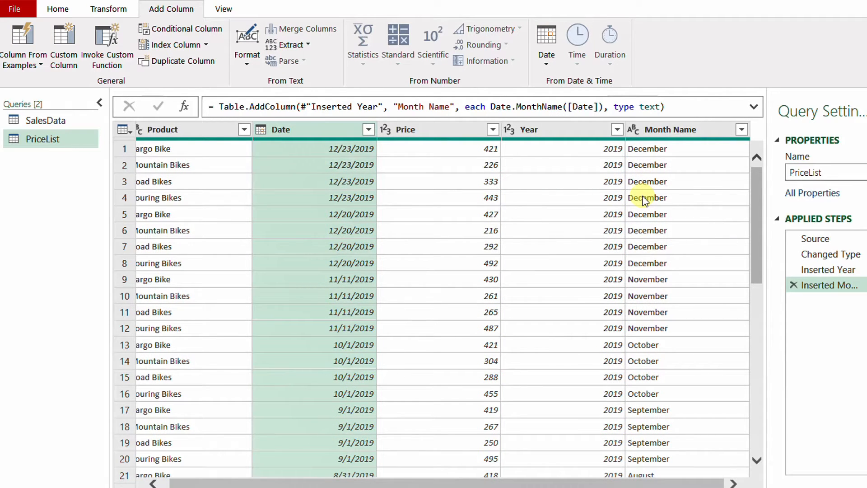
Compare the Month Name values in PriceList with the Month column in SalesData.
click(662, 130)
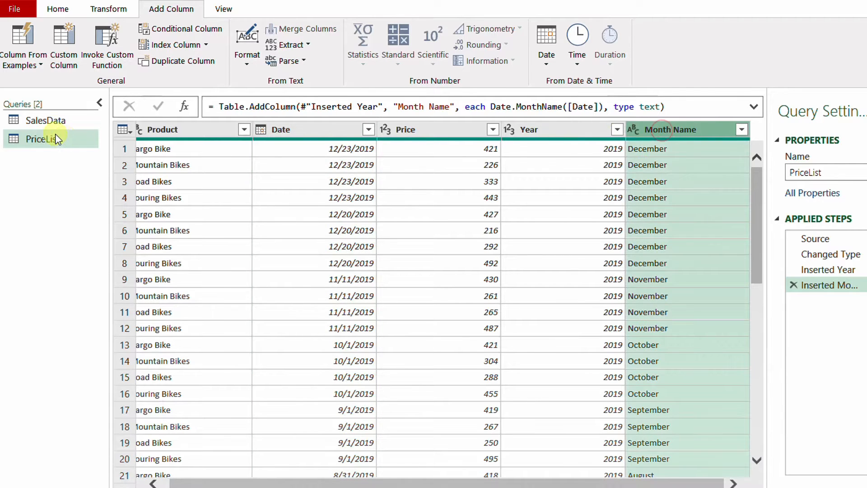
click(52, 122)
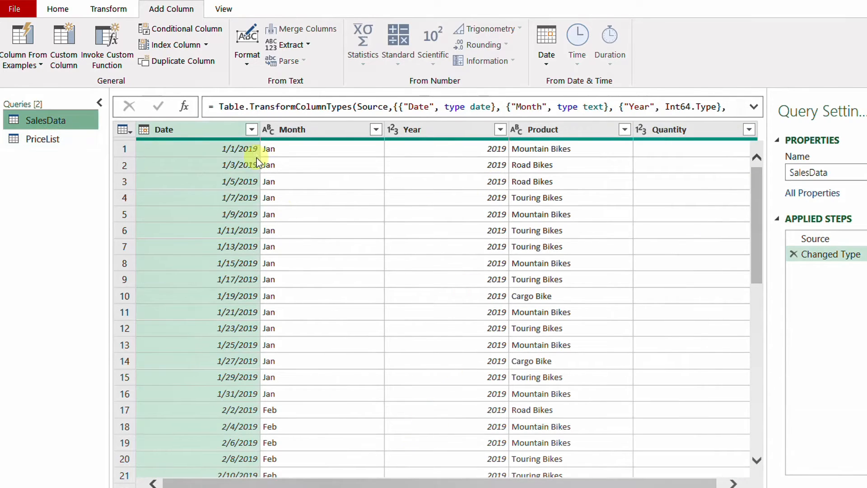
click(307, 124)
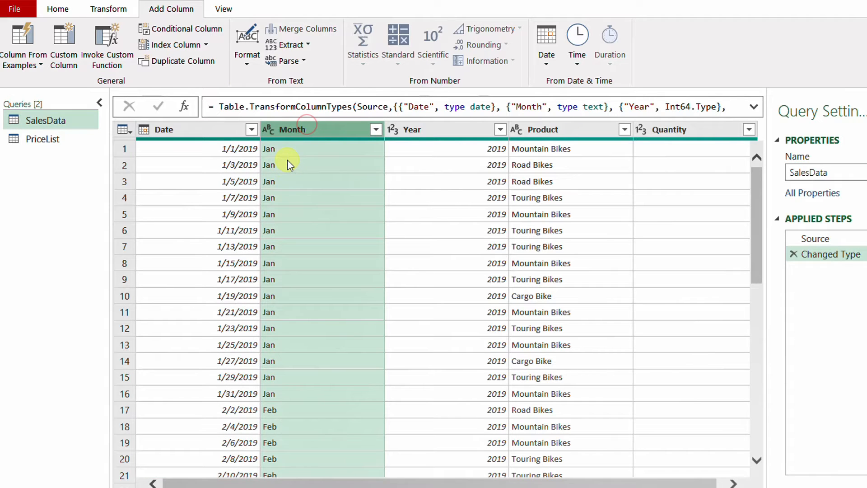
Shorten the Month Name values in the PriceList query to their first 3 characters.
click(45, 139)
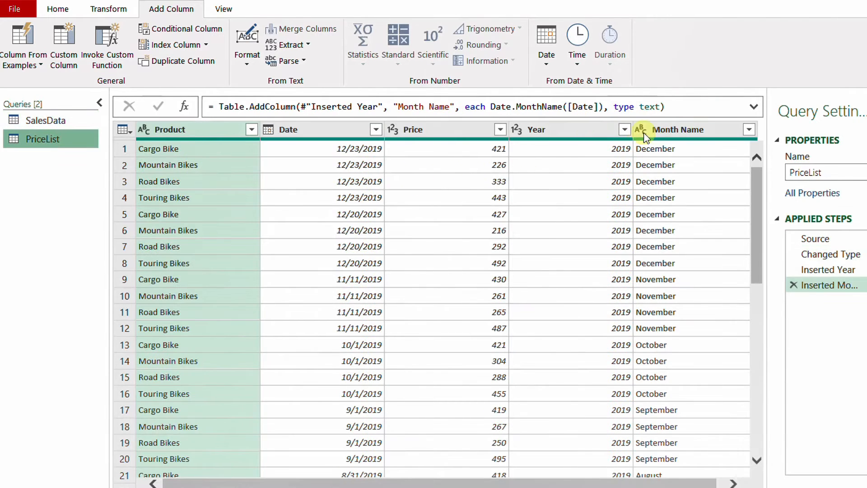
click(683, 130)
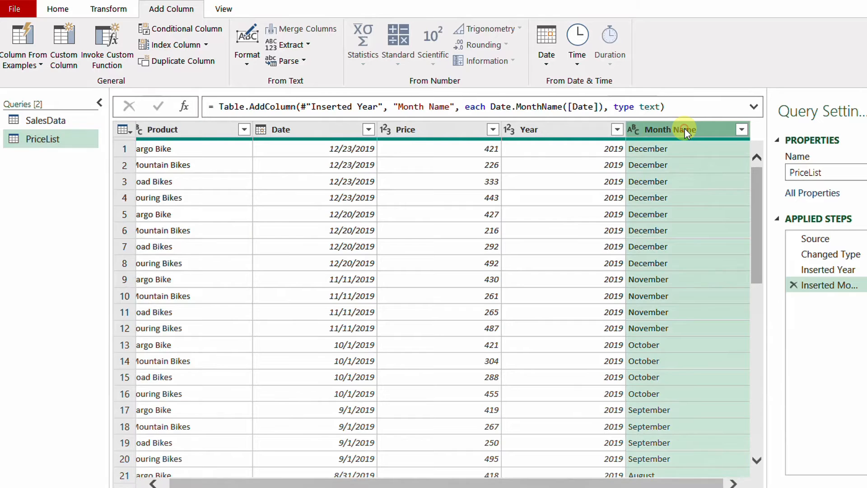
click(110, 9)
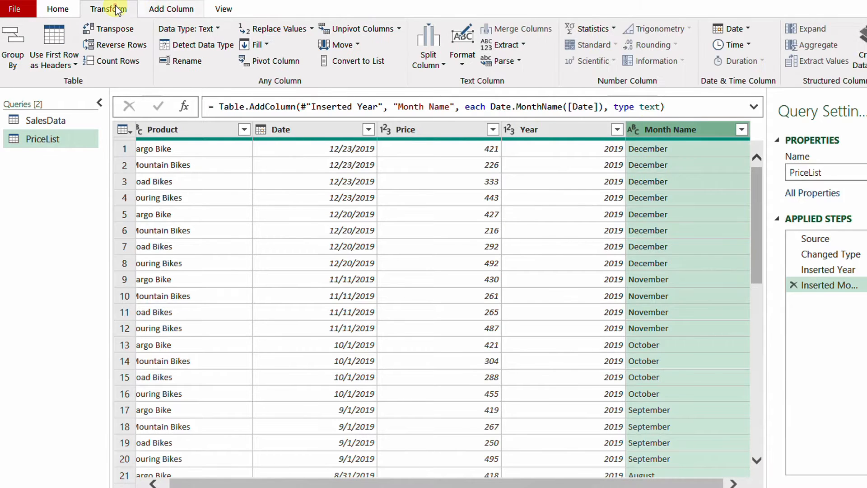
click(505, 44)
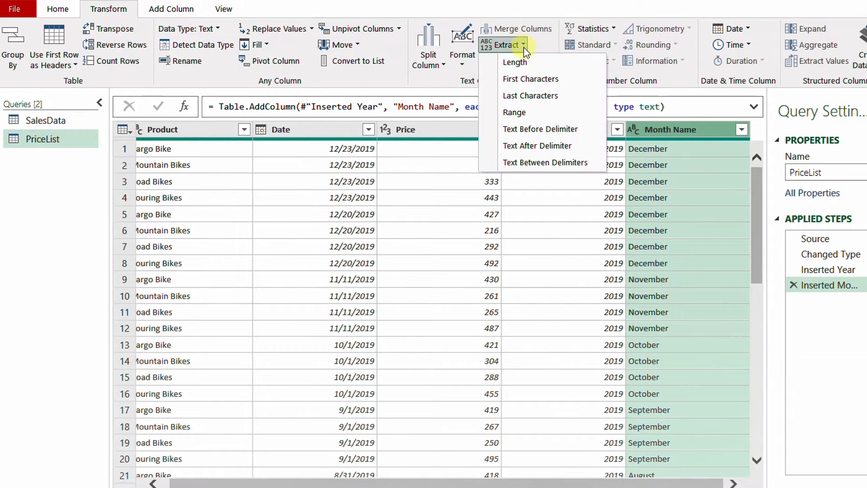
click(524, 80)
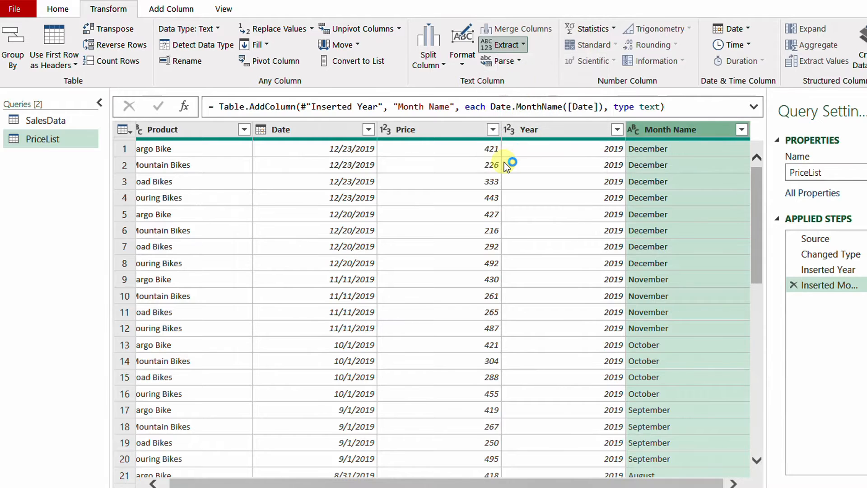
text(3)
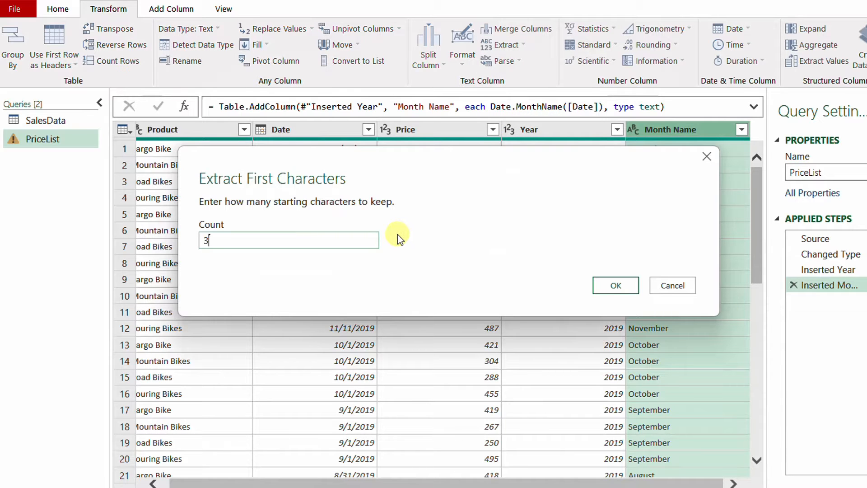
click(619, 285)
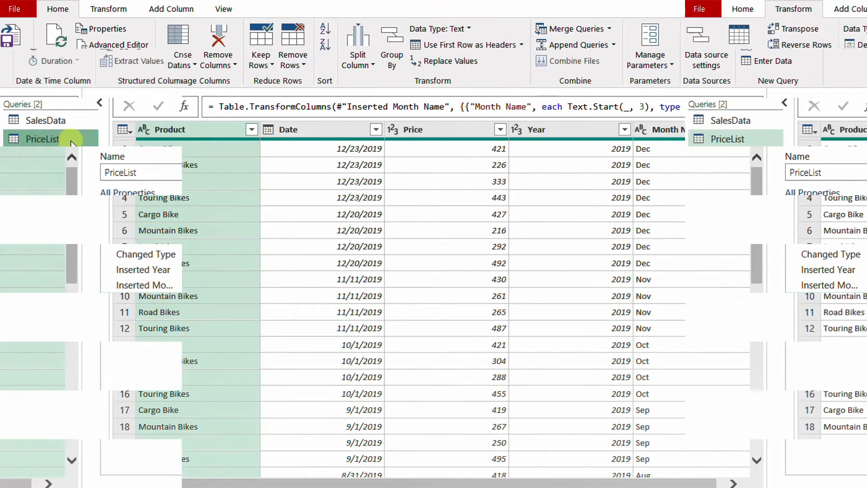
Start a merge within the SalesData query, choosing PriceList as the second table.
click(61, 121)
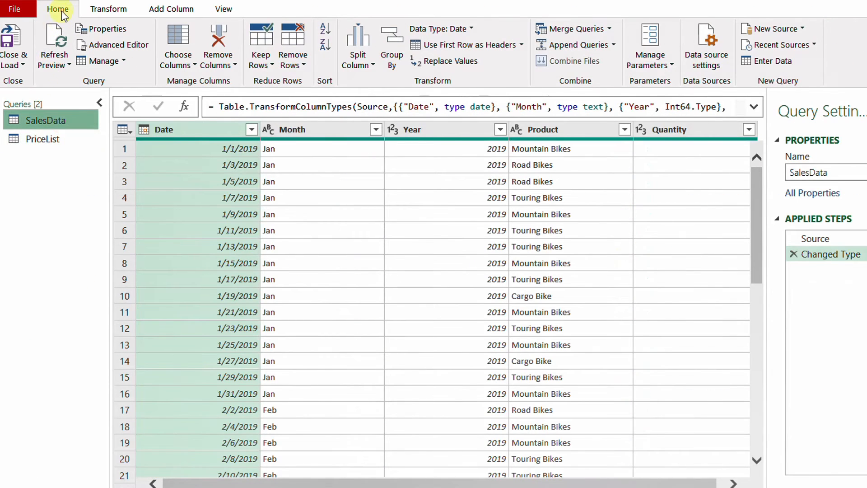
click(608, 30)
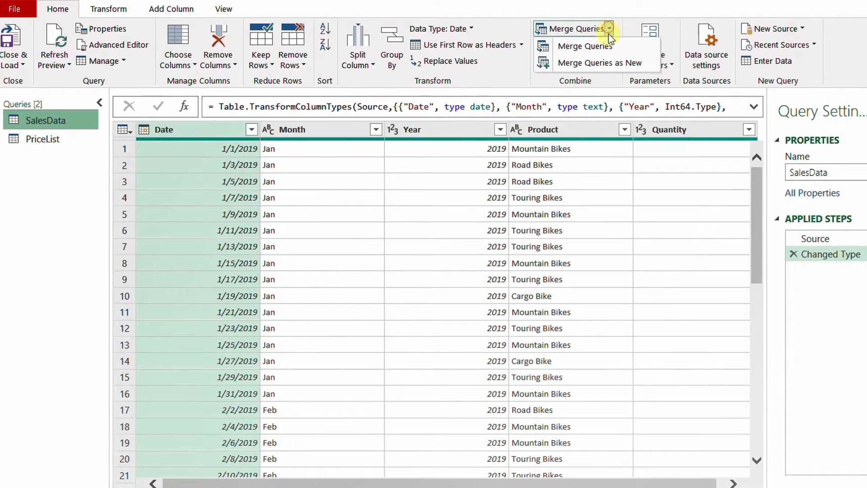
click(581, 46)
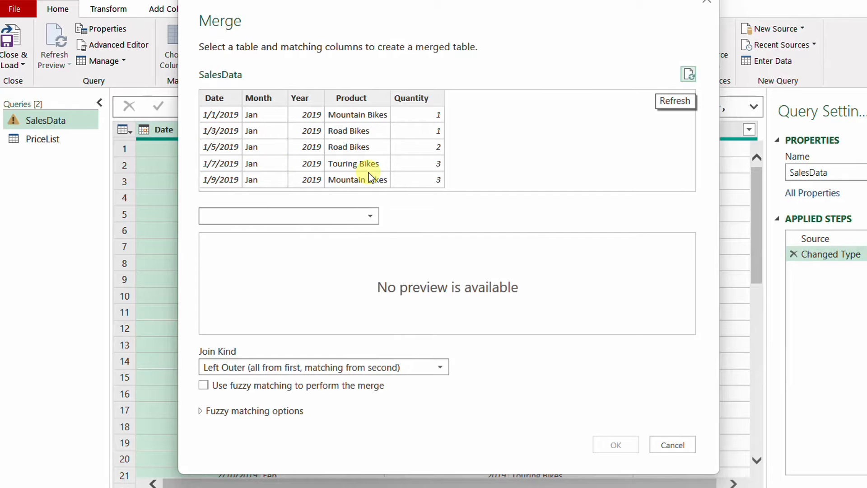
click(300, 215)
click(288, 233)
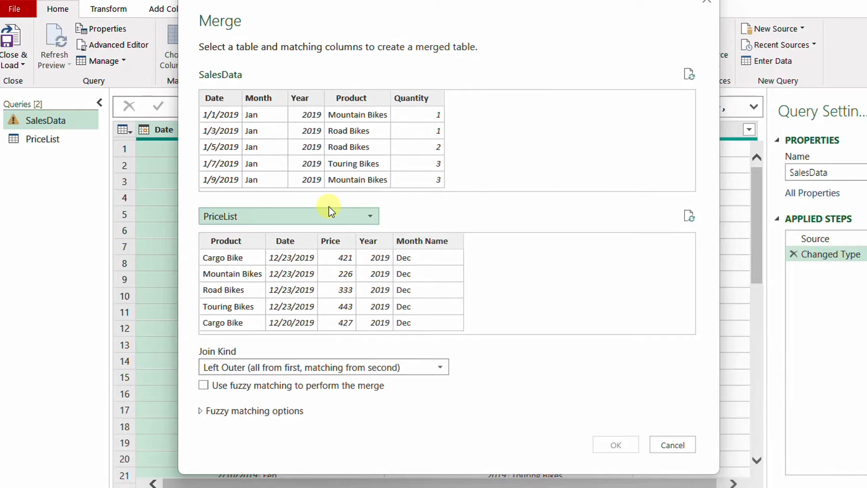
Match SalesData's Product, Month and Year with PriceList's Product, Month Name and Year, and complete the Left Outer merge.
click(340, 99)
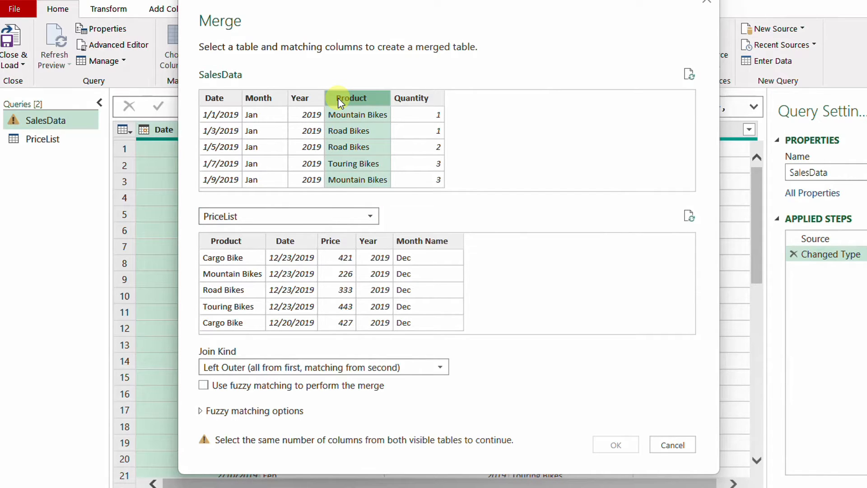
ctrl+click(261, 97)
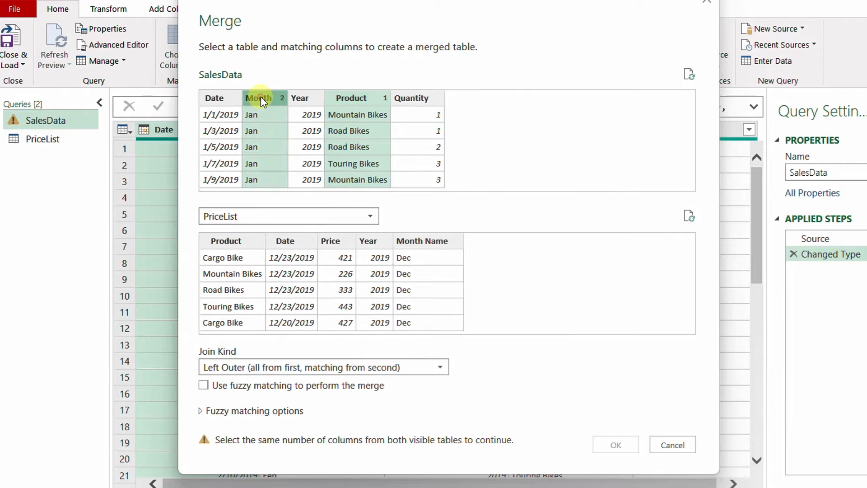
ctrl+click(308, 99)
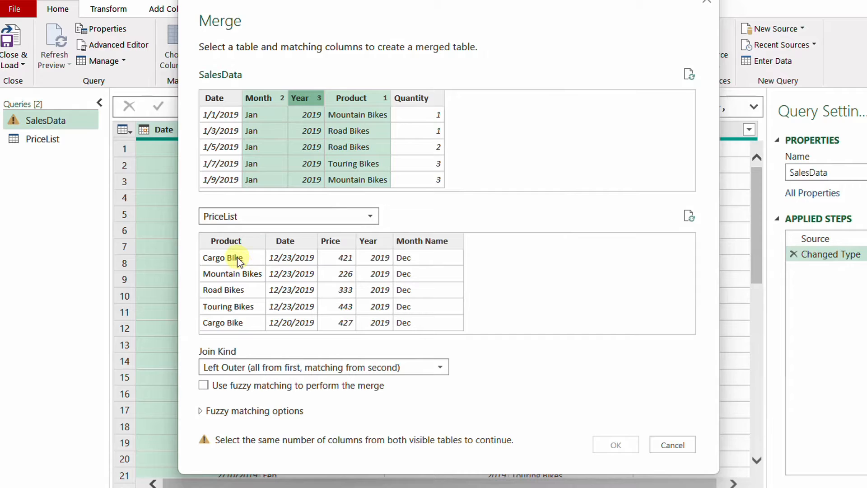
click(230, 241)
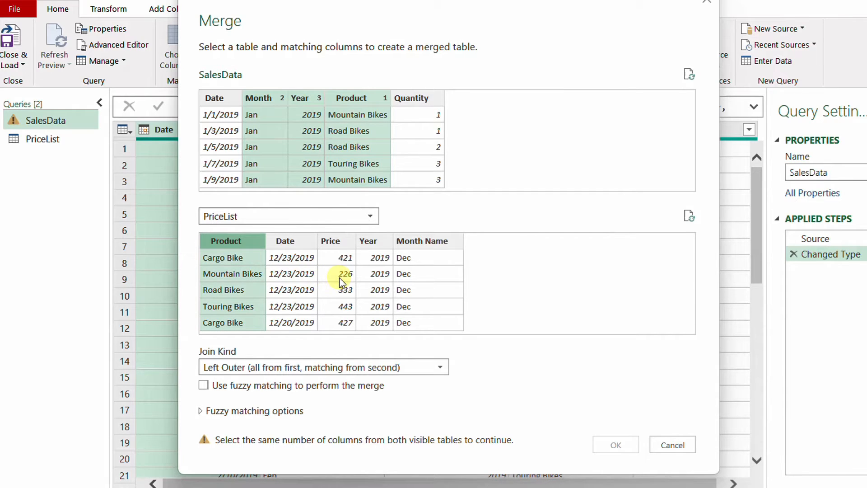
ctrl+click(409, 247)
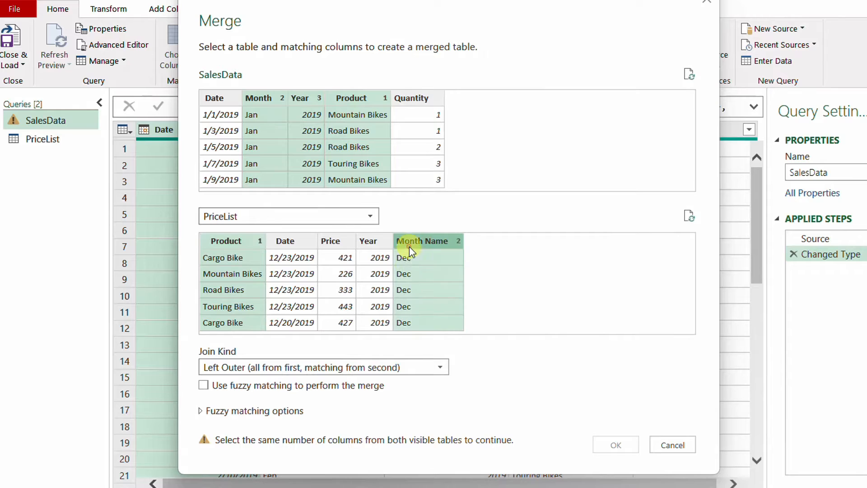
ctrl+click(368, 241)
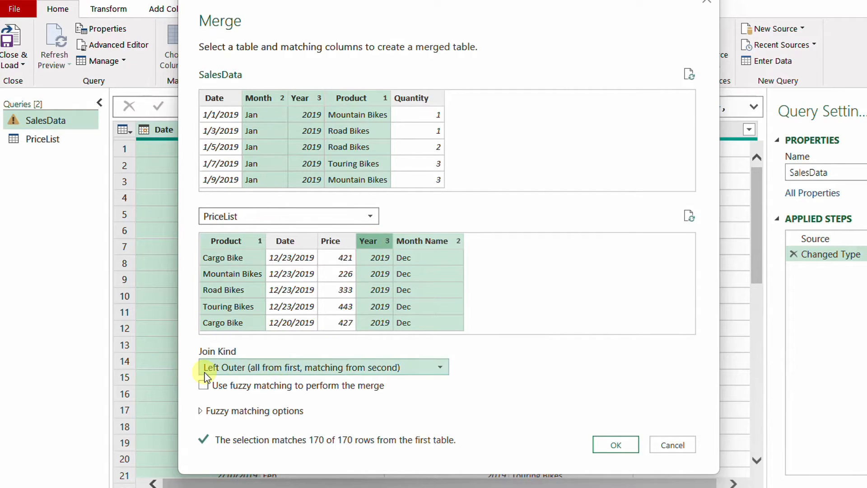
click(615, 445)
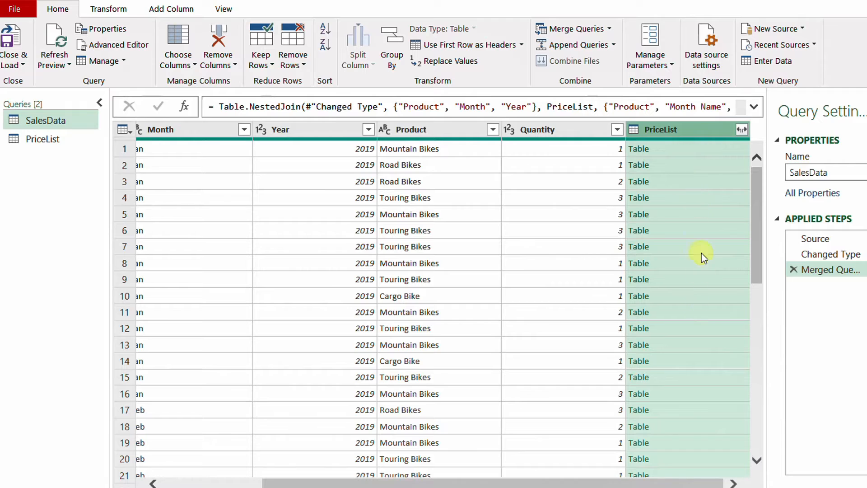
Preview the nested PriceList table for the first sales row and review the merged rows through the end of the data.
click(712, 151)
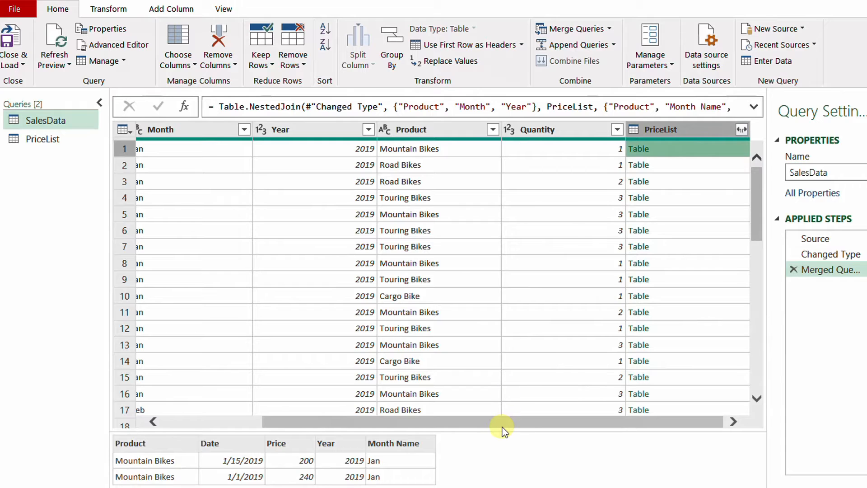
drag(503, 430, 387, 401)
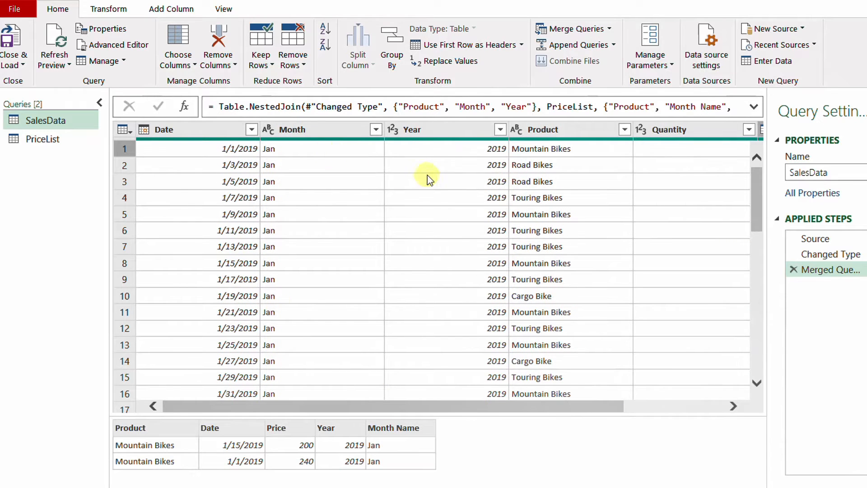
drag(540, 412, 637, 405)
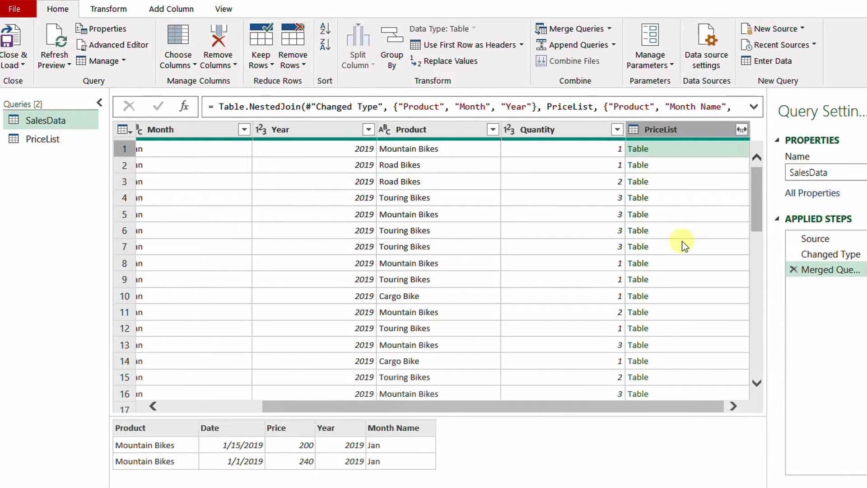
drag(755, 199, 759, 381)
drag(97, 376, 157, 404)
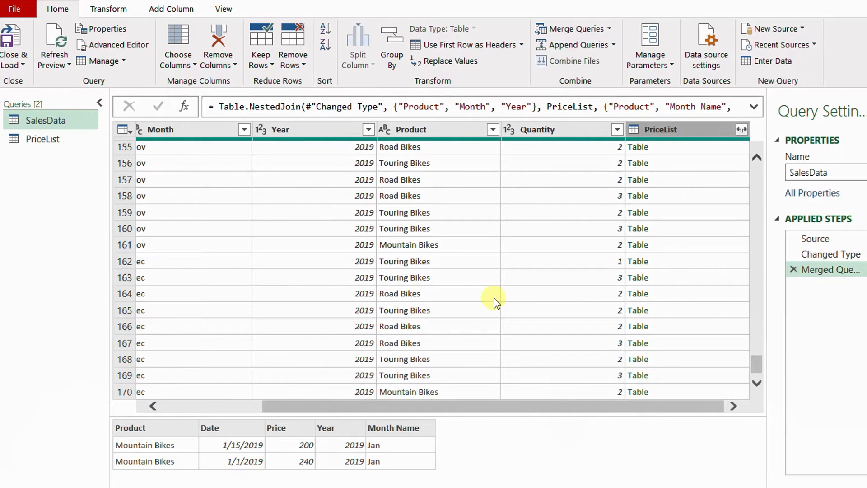
Expand the merged PriceList column to return only Price, without the original column name as prefix.
click(741, 129)
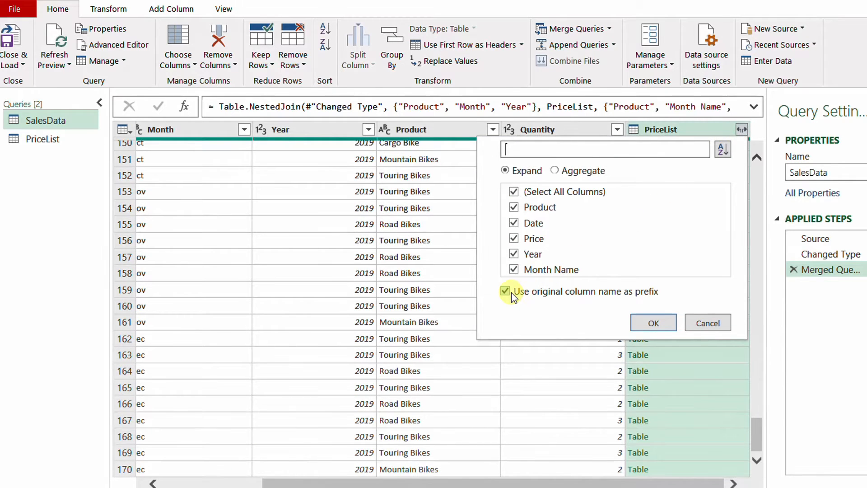
click(511, 292)
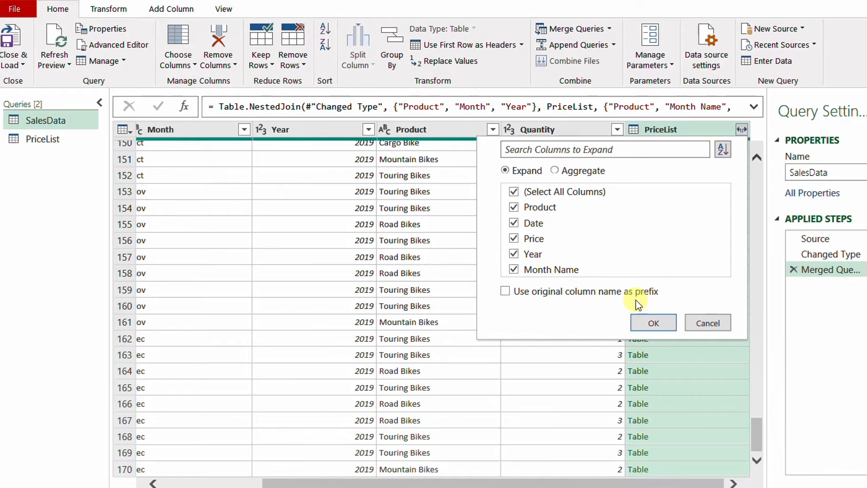
click(531, 191)
click(535, 237)
click(654, 323)
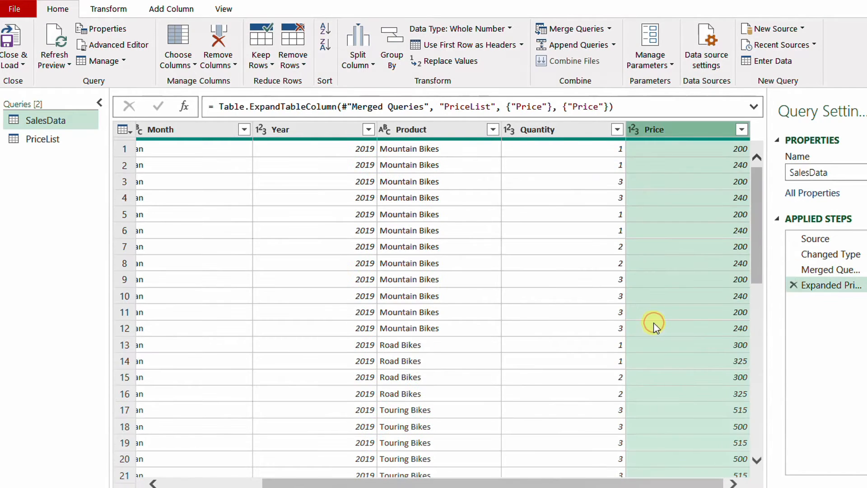
Review the expanded rows through the end of the data and delete the PriceList expansion step.
drag(756, 199, 755, 411)
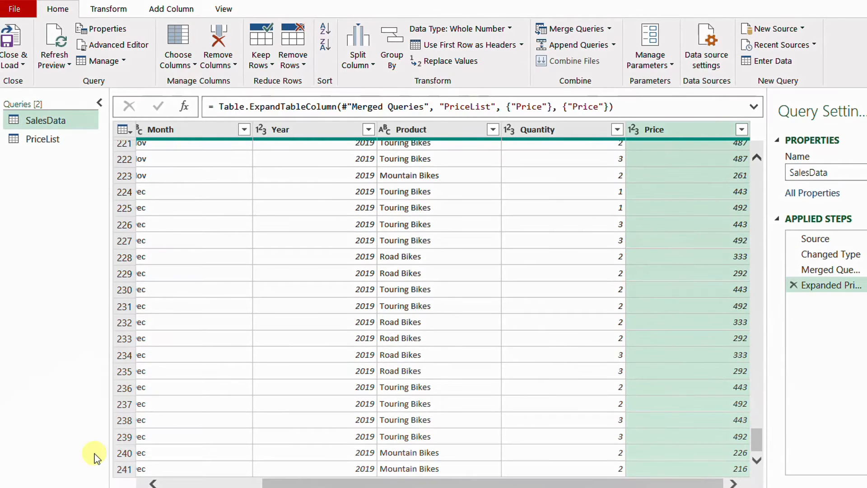
mouse_move(91, 450)
mouse_down()
mouse_move(116, 471)
mouse_move(153, 480)
mouse_up()
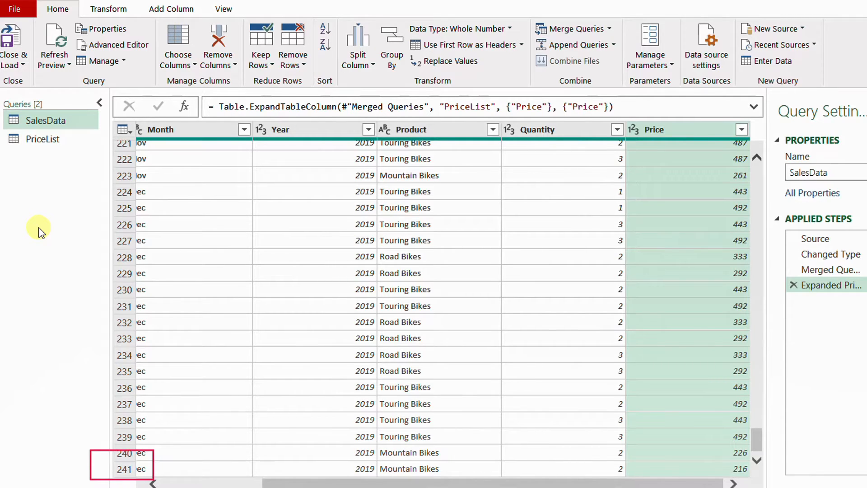
click(791, 285)
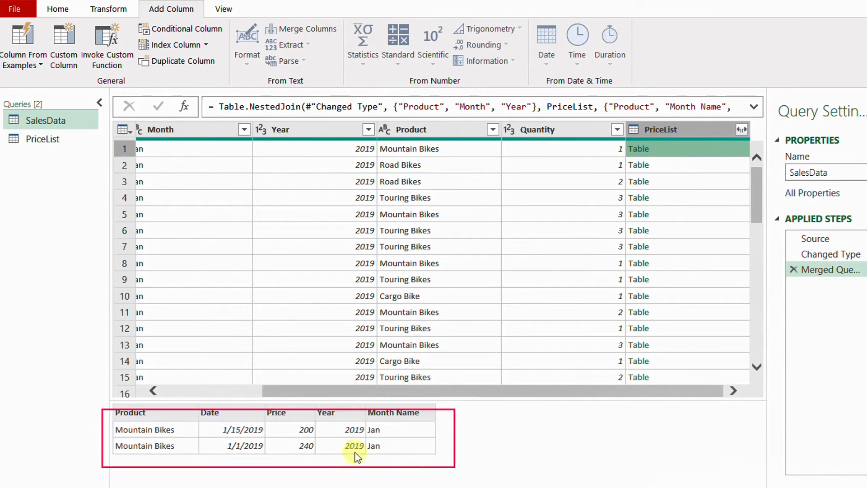
drag(283, 468, 322, 484)
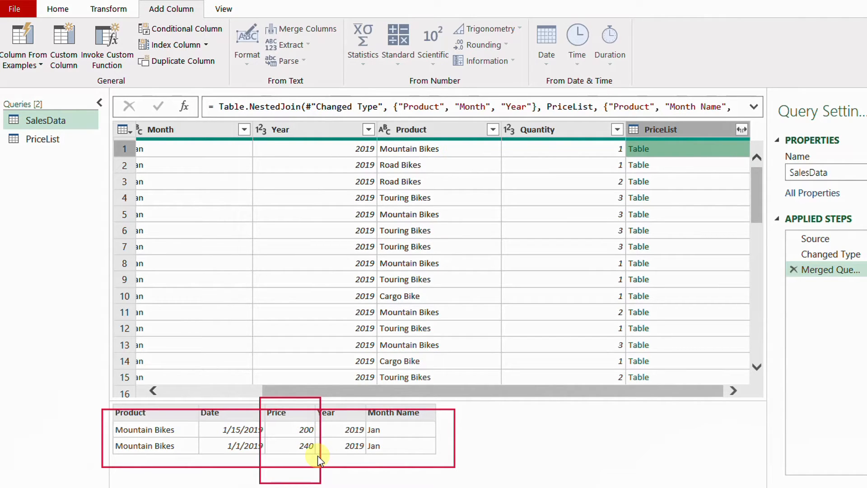
drag(268, 436, 319, 454)
key(Escape)
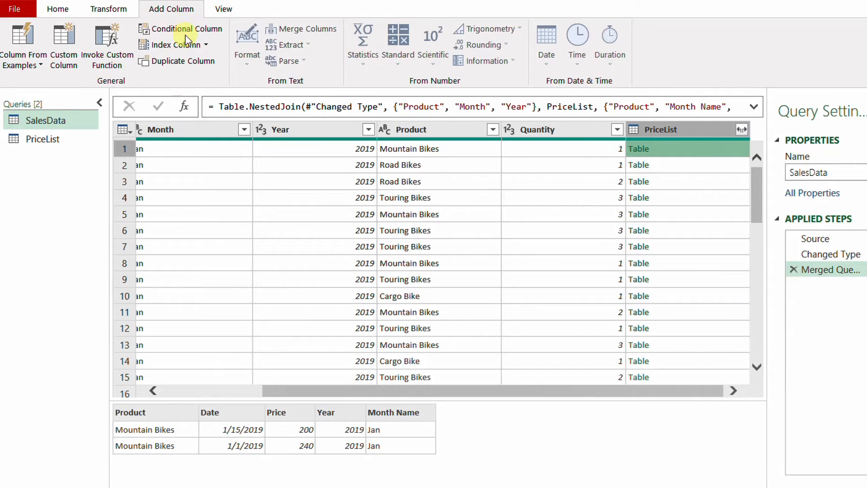
Add a custom column named Custom with the formula [PriceList][Price] to list the prices in each nested PriceList table.
click(79, 61)
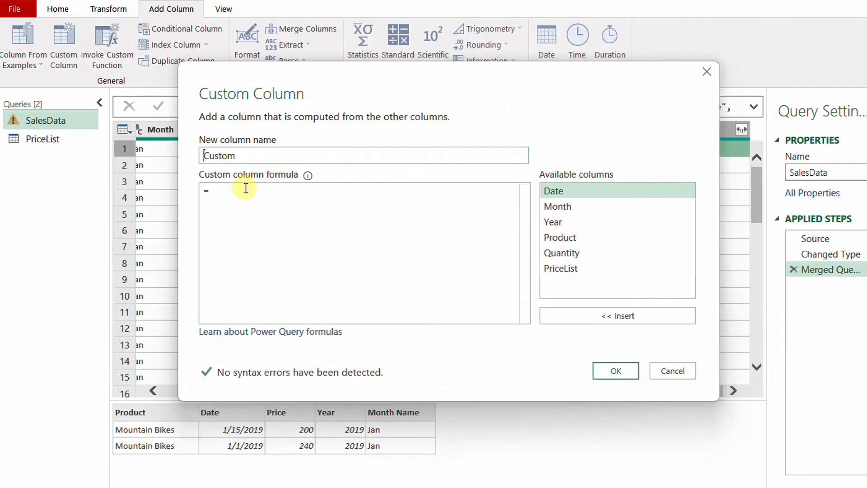
click(240, 192)
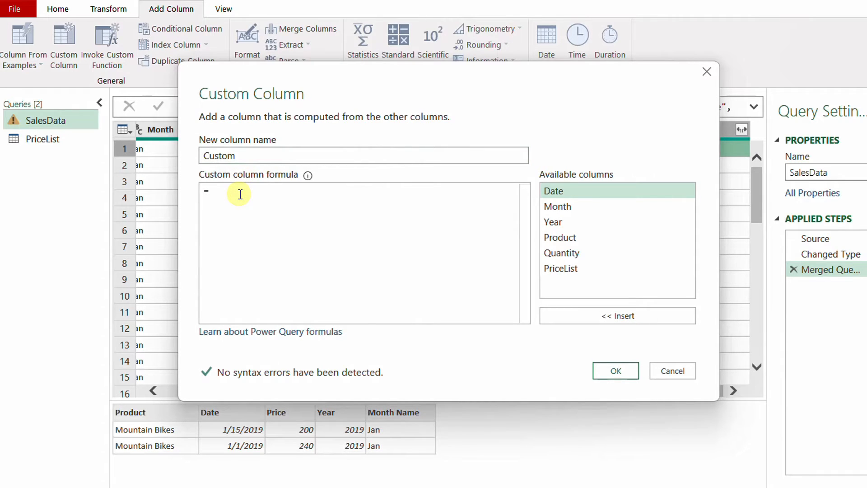
double_click(578, 271)
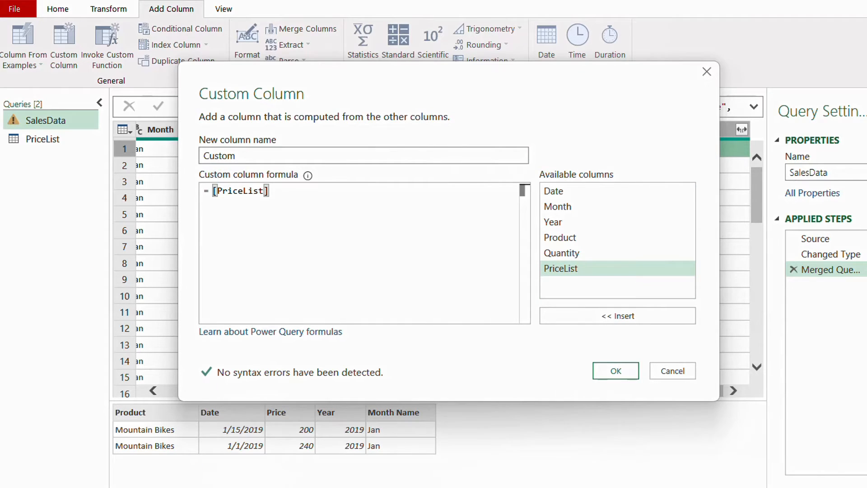
mouse_move(262, 406)
mouse_down()
mouse_move(300, 461)
mouse_move(322, 463)
mouse_up()
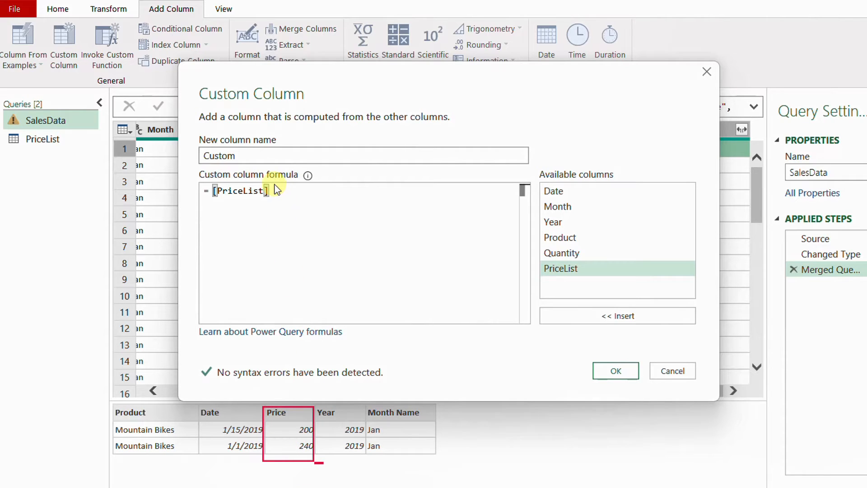
mouse_move(274, 184)
mouse_down()
mouse_move(301, 202)
mouse_move(353, 202)
mouse_up()
click(275, 190)
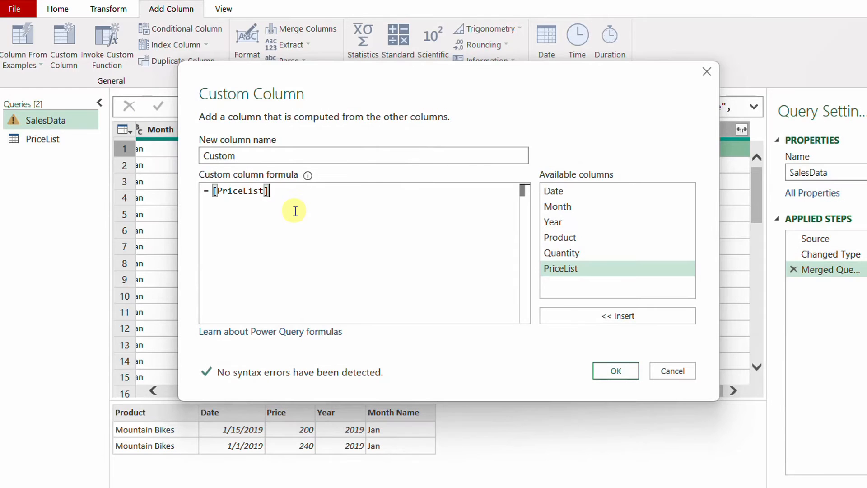
text([Price])
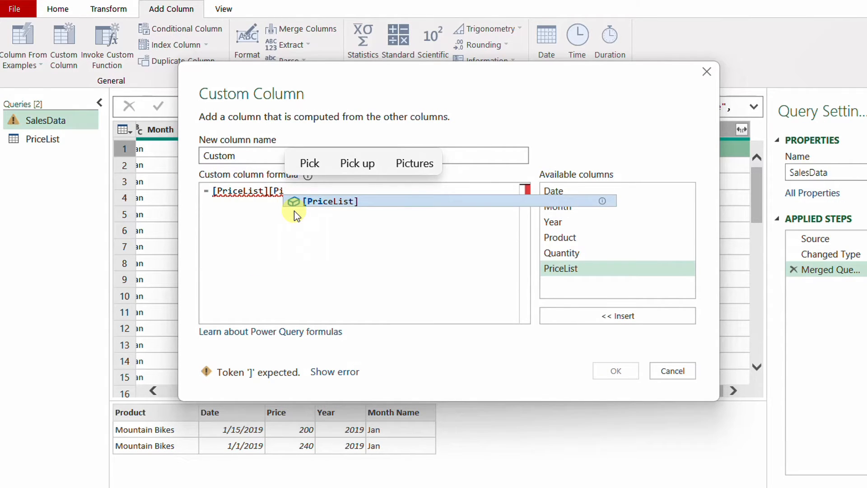
click(616, 372)
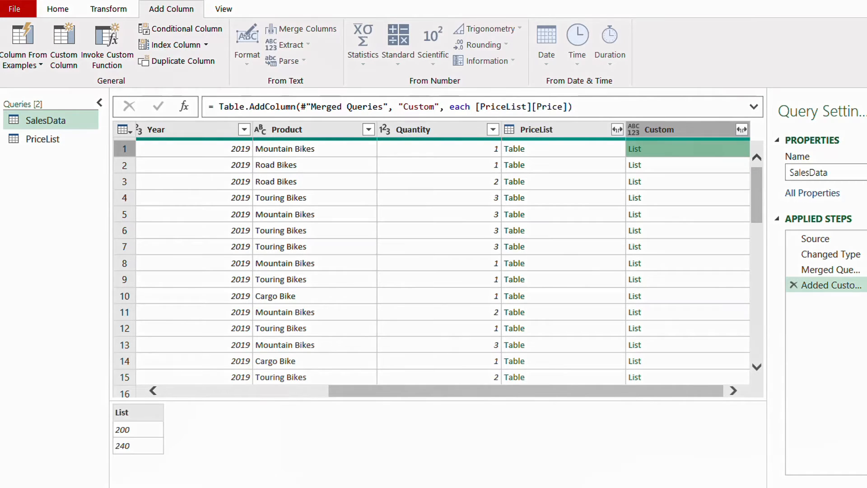
drag(95, 408, 166, 462)
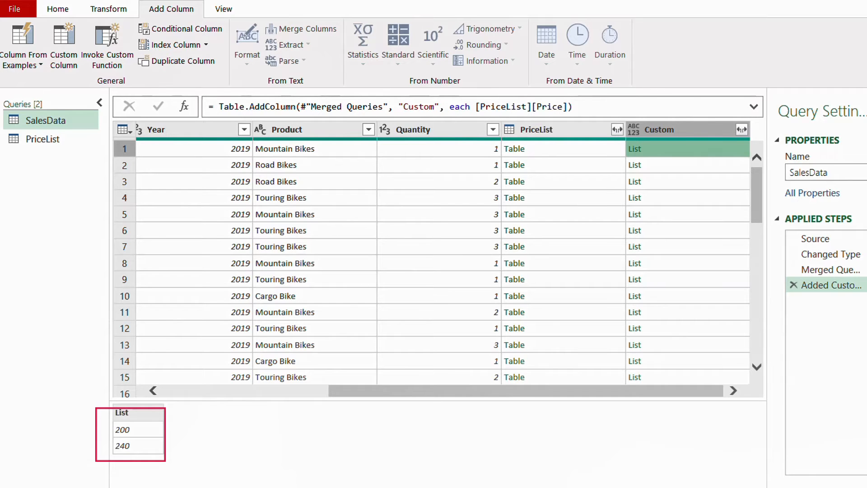
key(Escape)
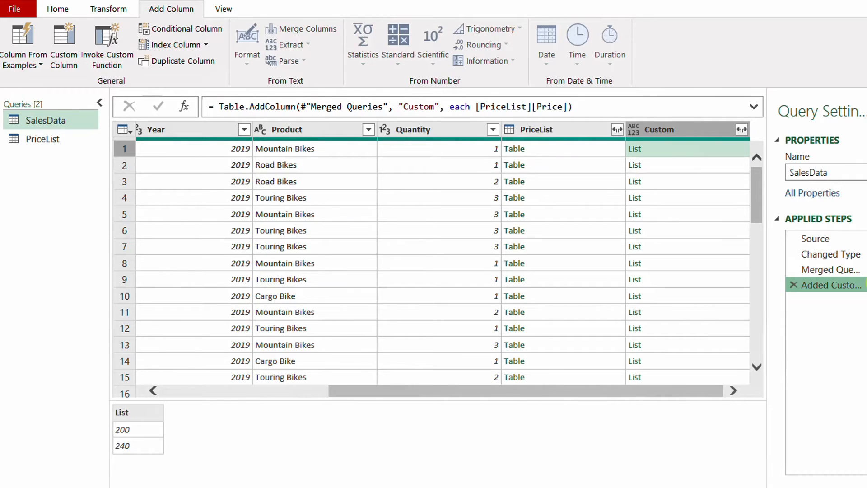
Edit the Custom column's formula to List.Max([PriceList][Price]) so it returns the maximum price per row.
click(855, 285)
click(214, 191)
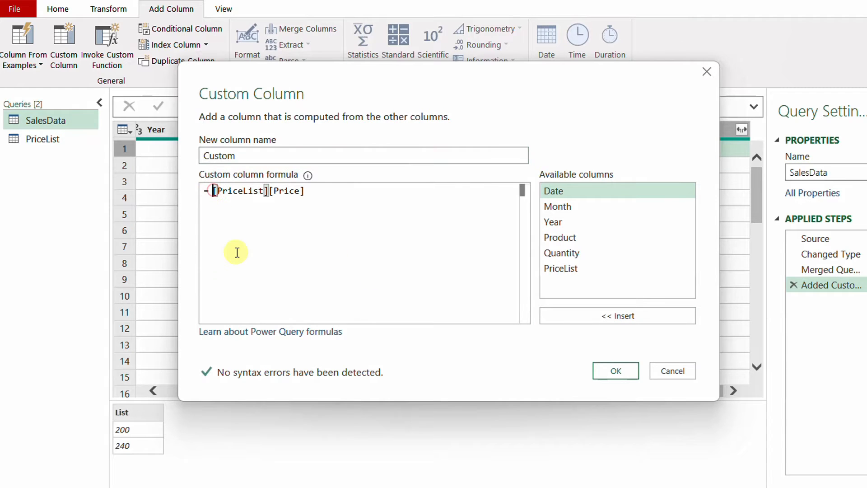
key(Return)
key(Up)
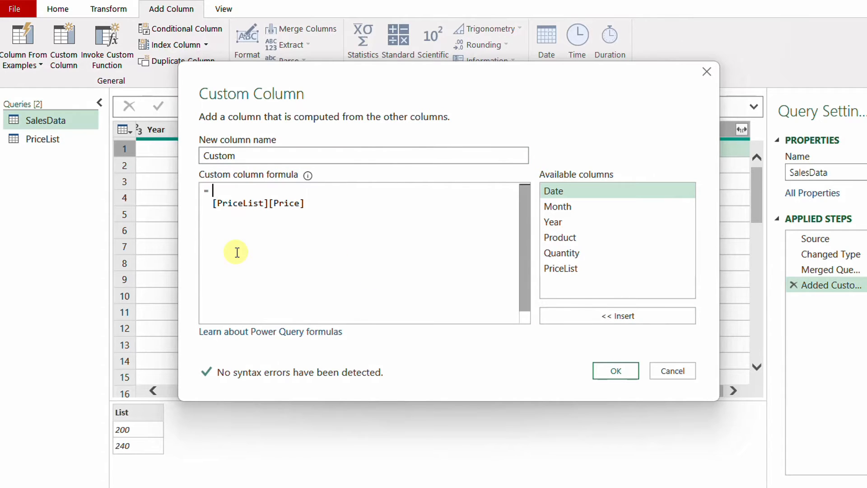
text(List)
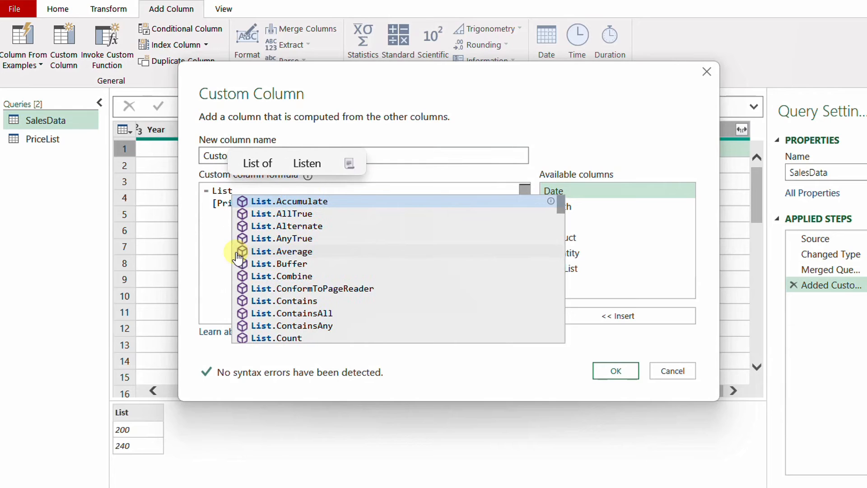
text(.Max()
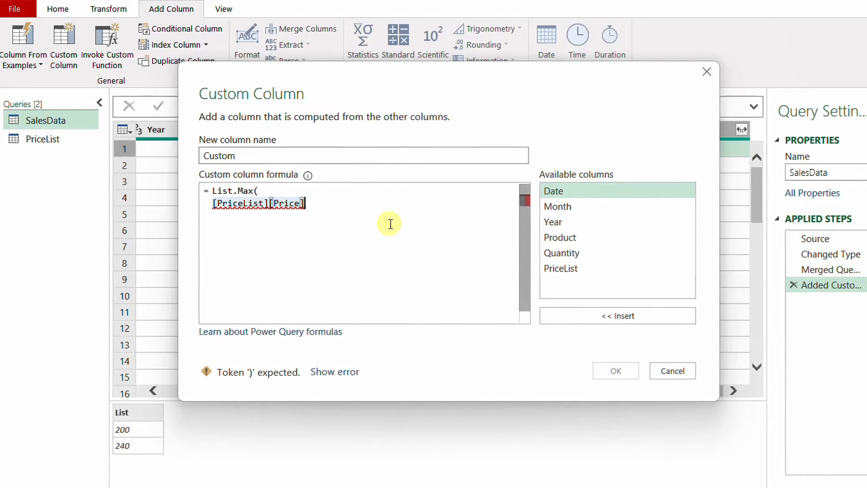
key(Return)
text())
click(616, 375)
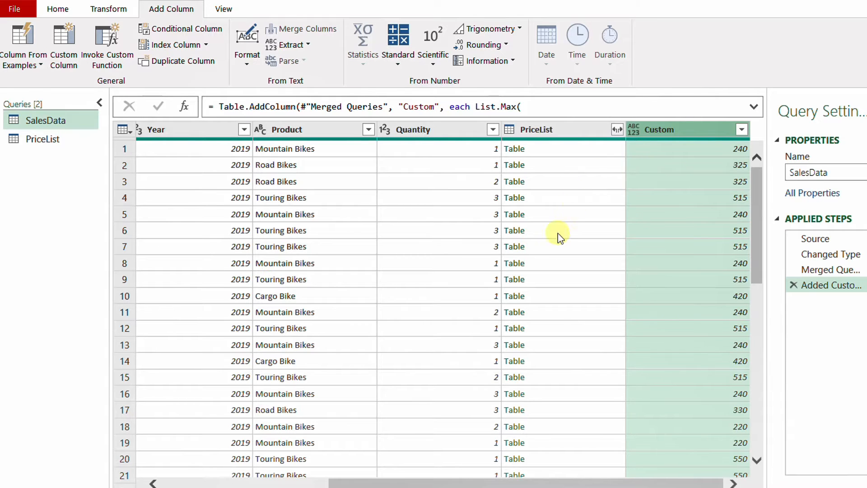
click(597, 231)
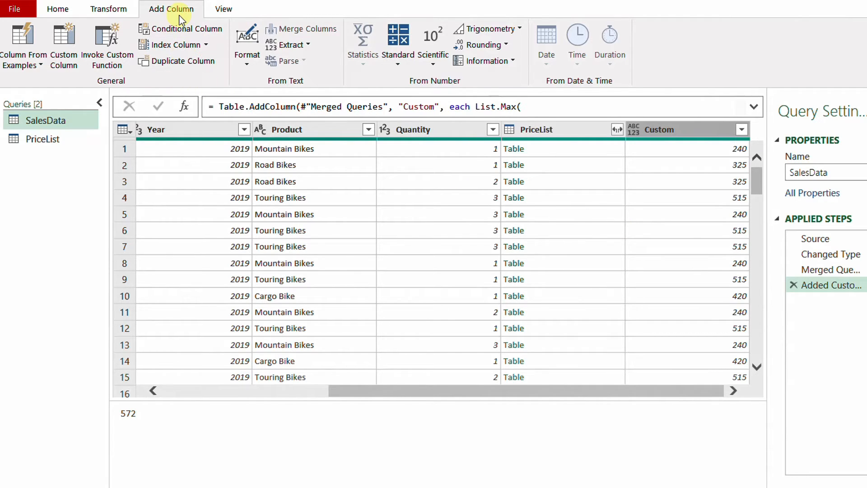
Try a custom column named Min Price with the formula List.Min([PriceList][Price]), and delete its applied step.
click(56, 59)
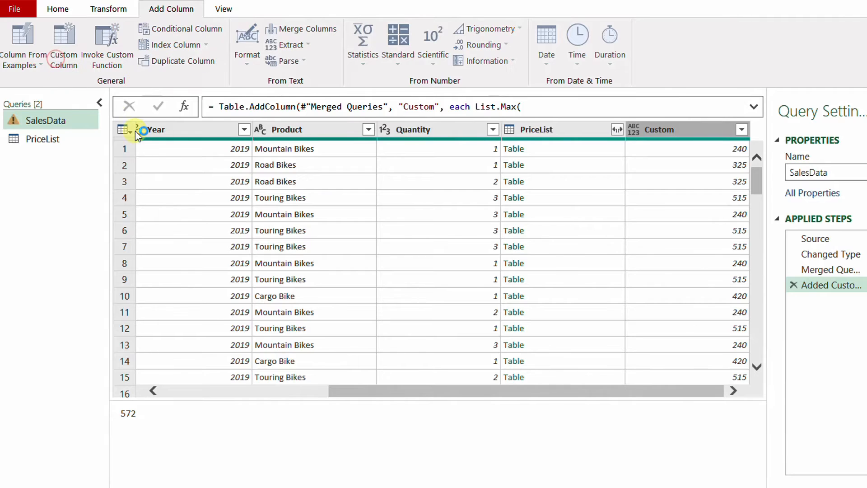
drag(260, 159, 199, 155)
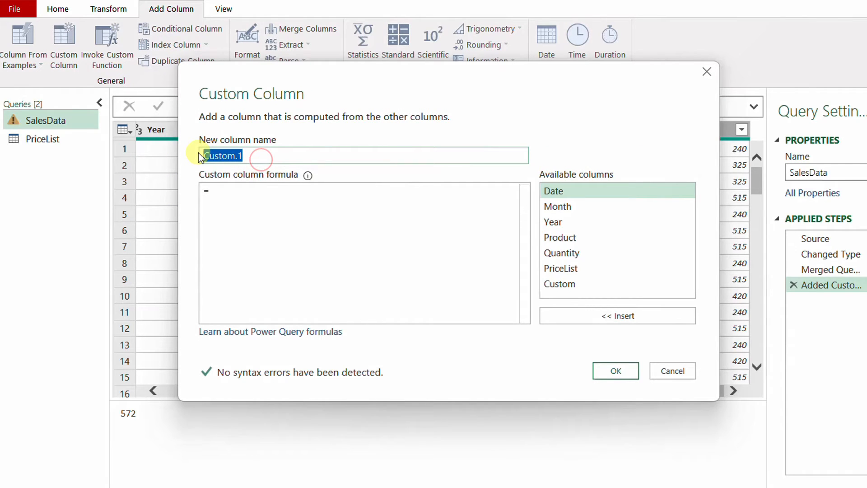
text(Min Price)
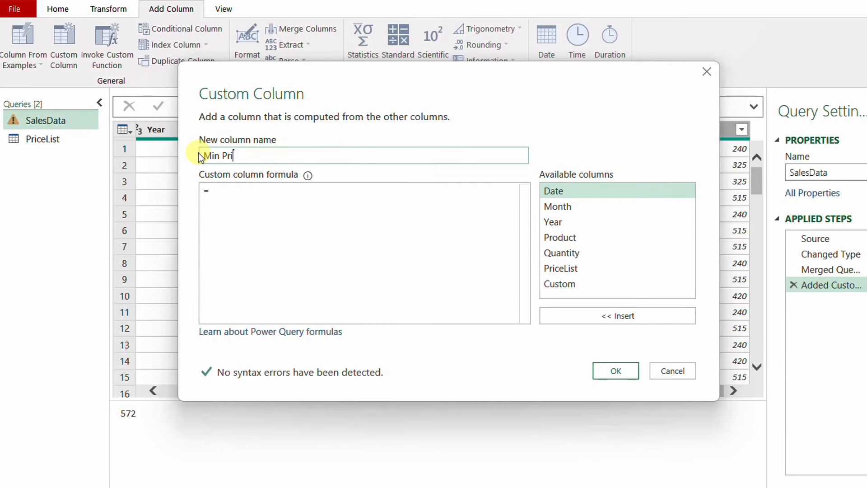
click(249, 195)
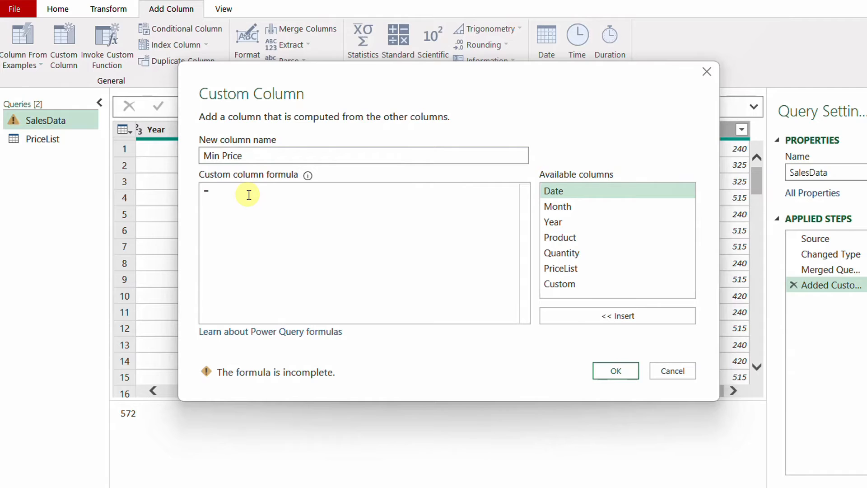
text(List.Min()
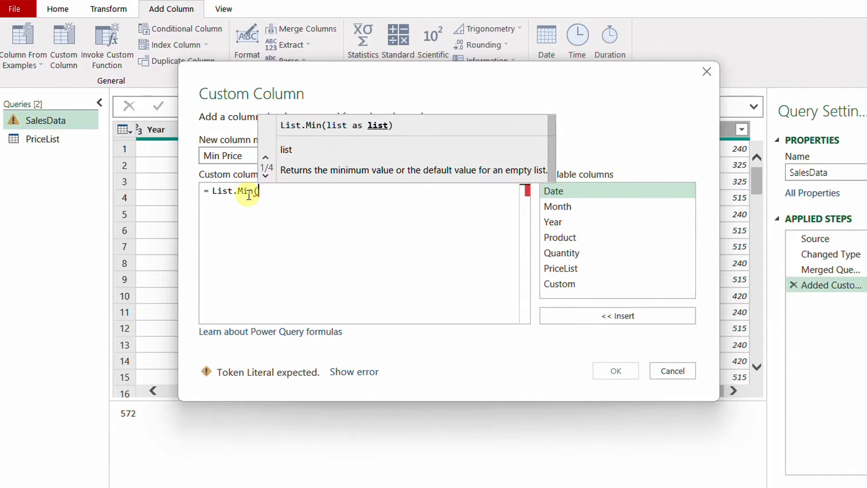
double_click(583, 270)
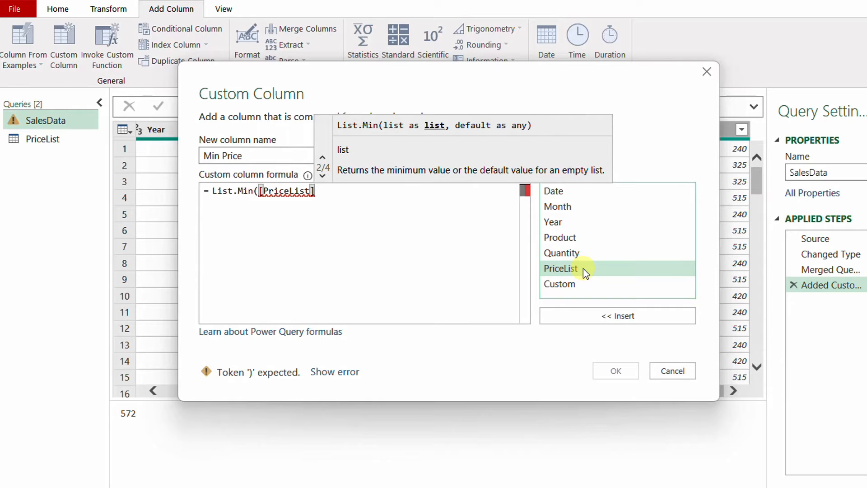
text([Price]))
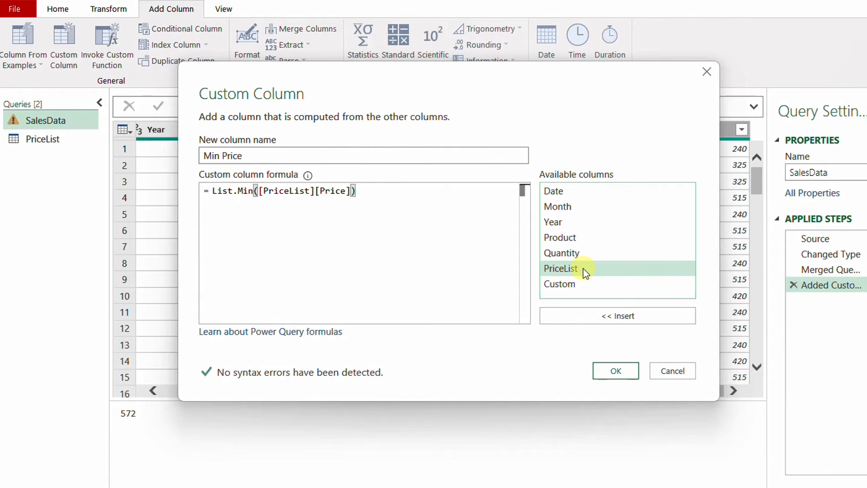
click(625, 370)
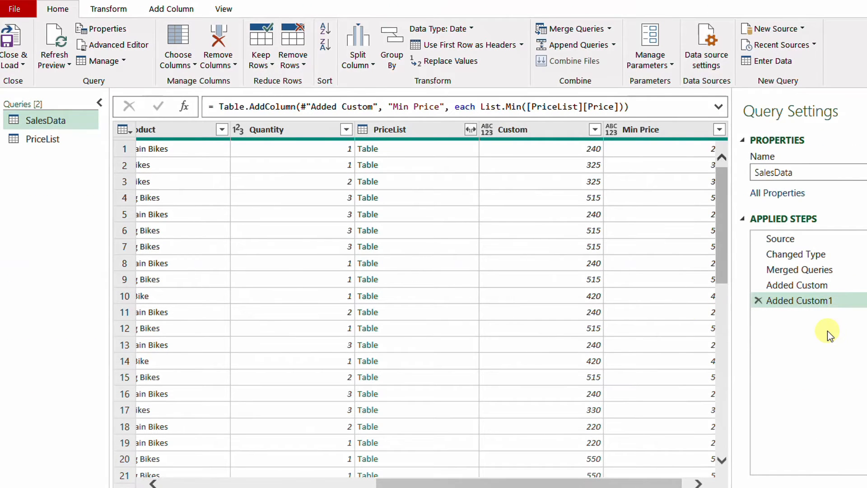
click(757, 300)
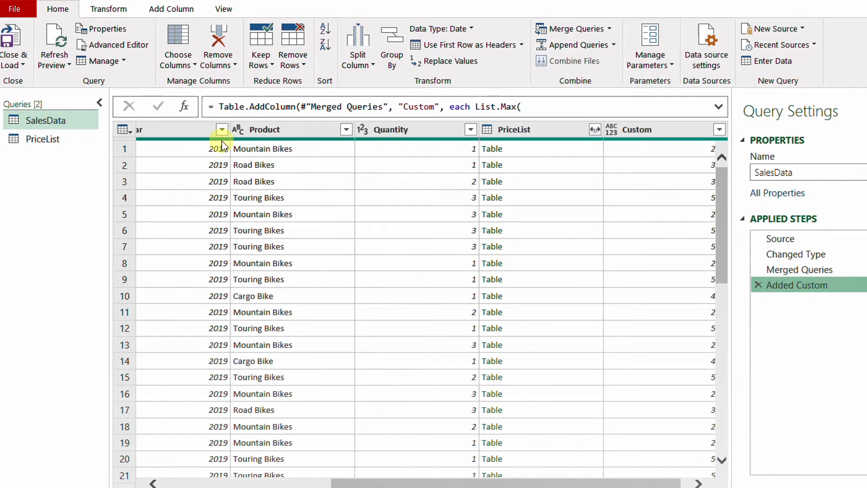
Insert a new formula step after Added Custom, clear its default reference and expand the formula area.
click(187, 108)
click(218, 107)
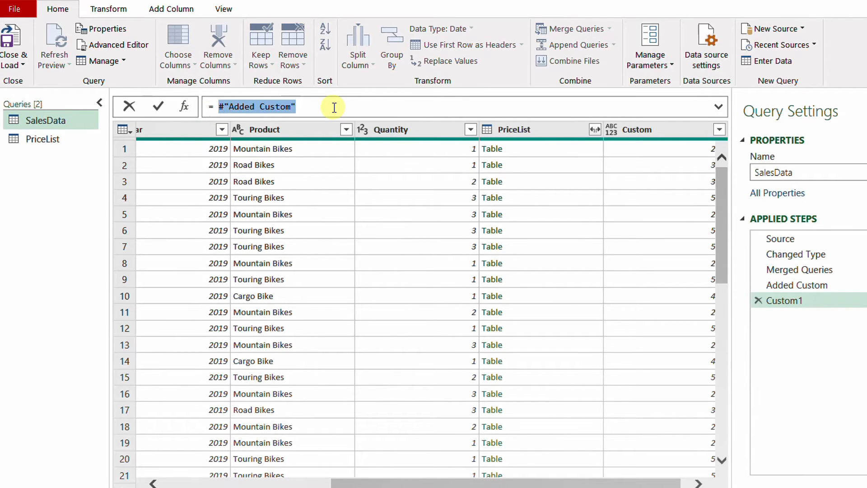
key(BackSpace)
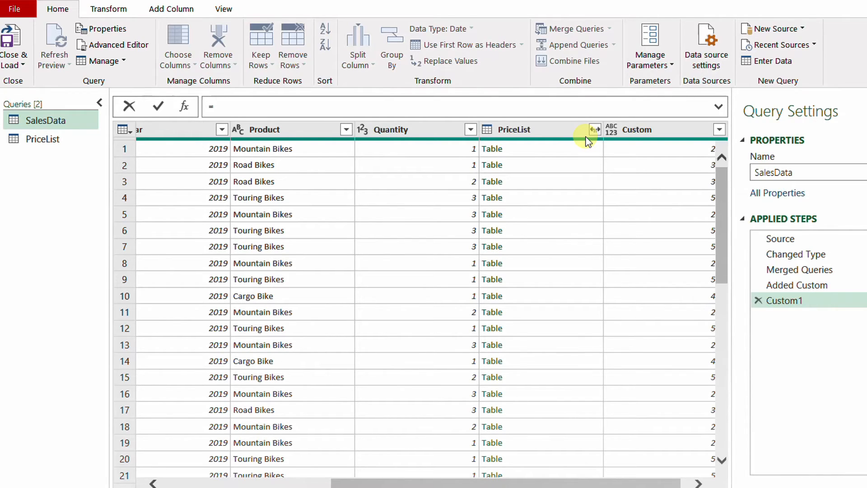
click(718, 107)
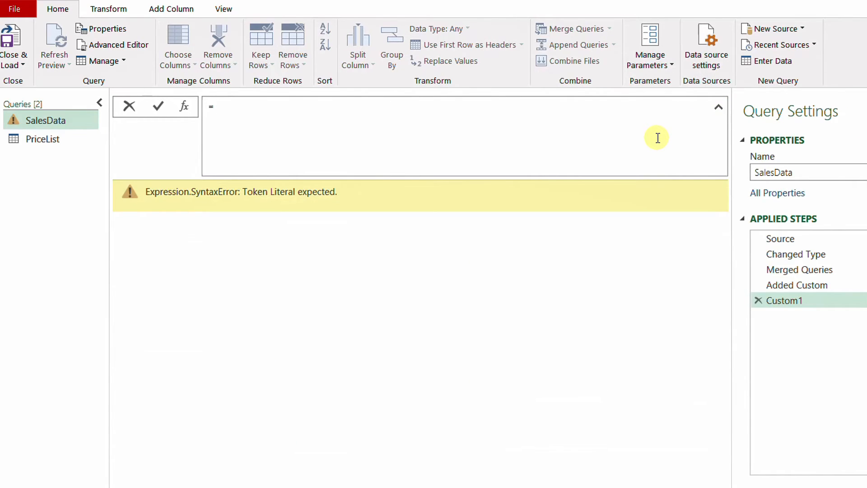
Start a record in the new step's formula with a Name field holding a person's first name as text.
text([)
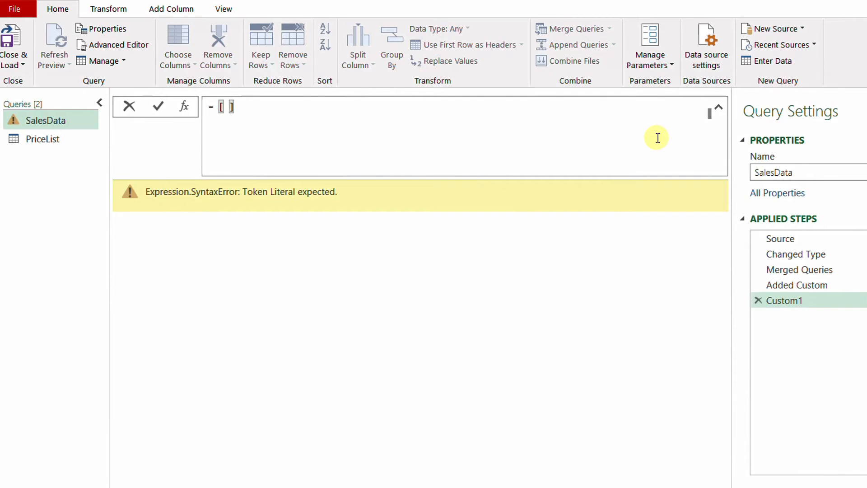
text( Name )
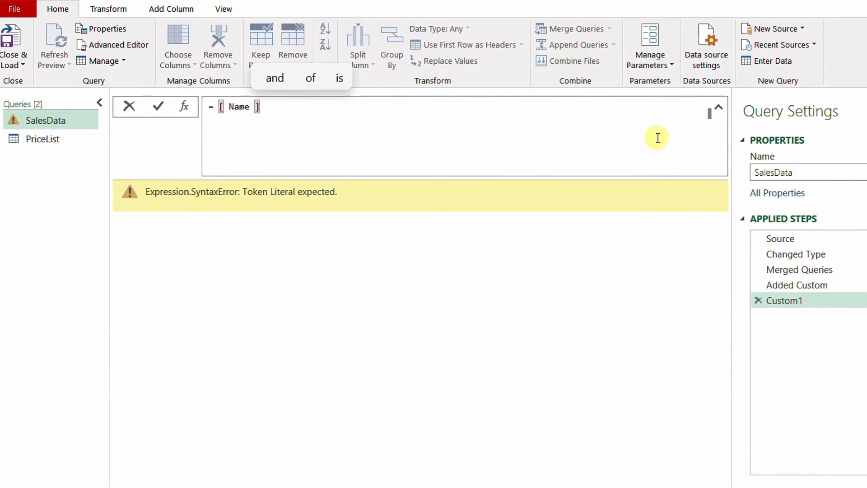
text(= )
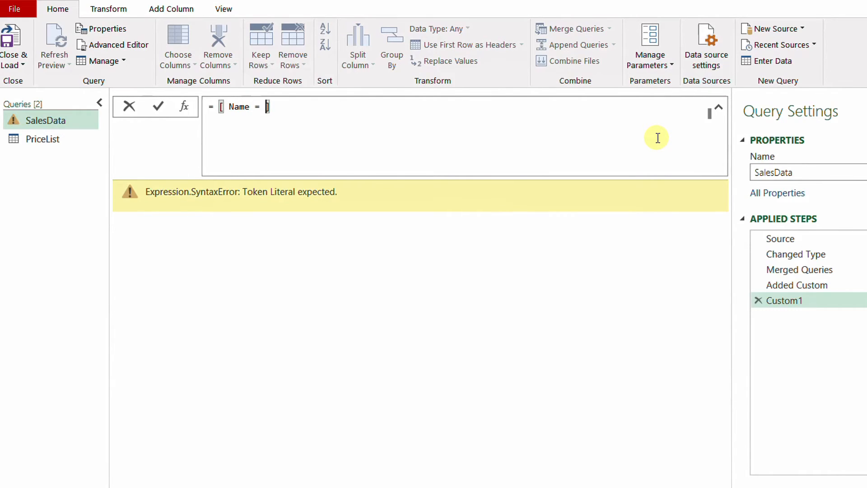
text("Amr)
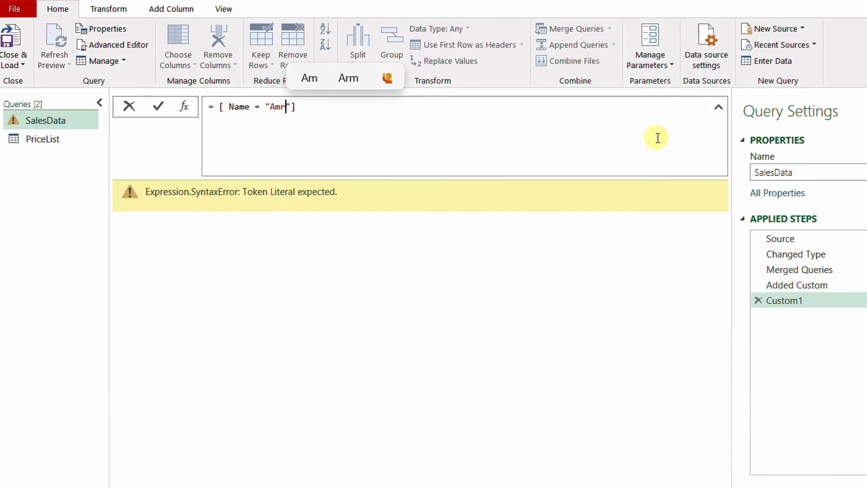
text(")
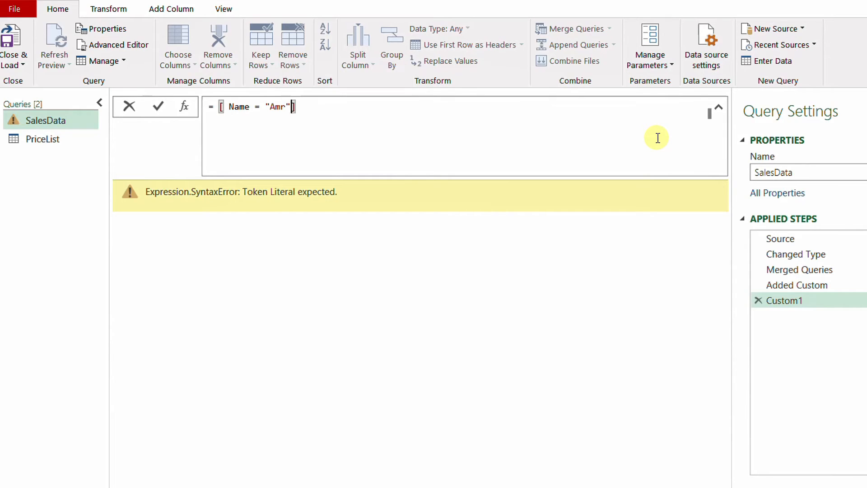
text(,)
key(shift+Return)
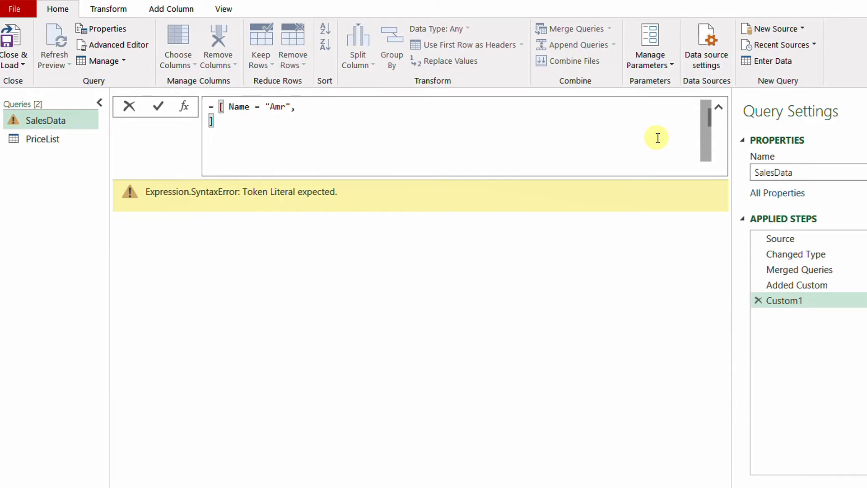
Add the field Number = 100 to the record and commit the formula.
text(Number )
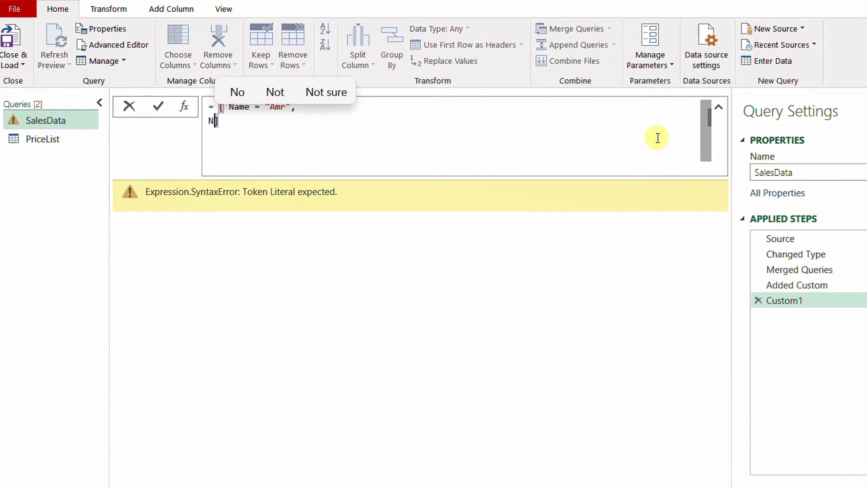
text(= )
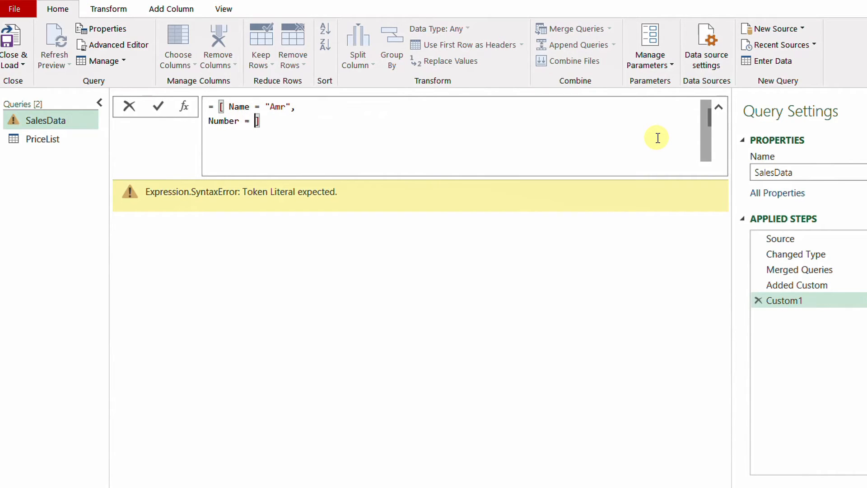
text("")
key(Delete)
key(BackSpace)
text(100)
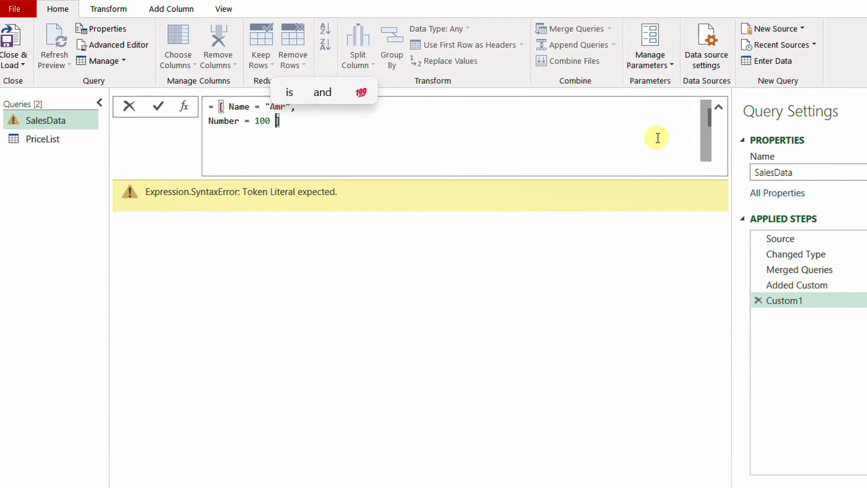
key(BackSpace)
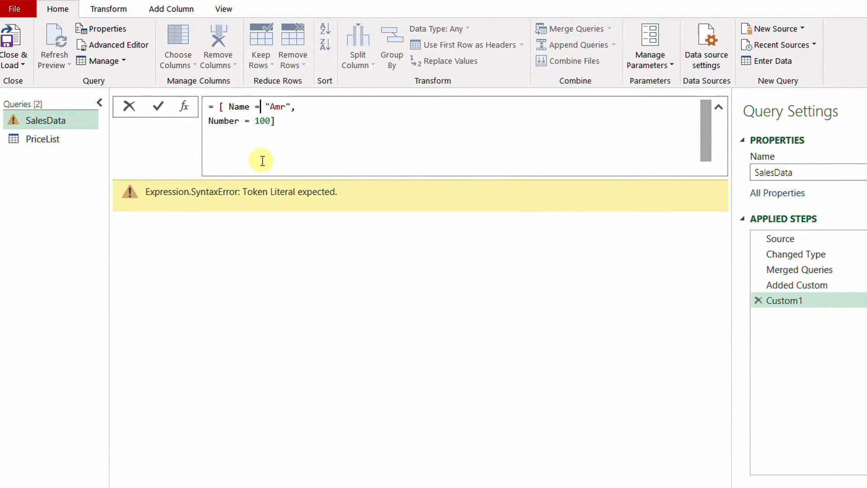
click(158, 105)
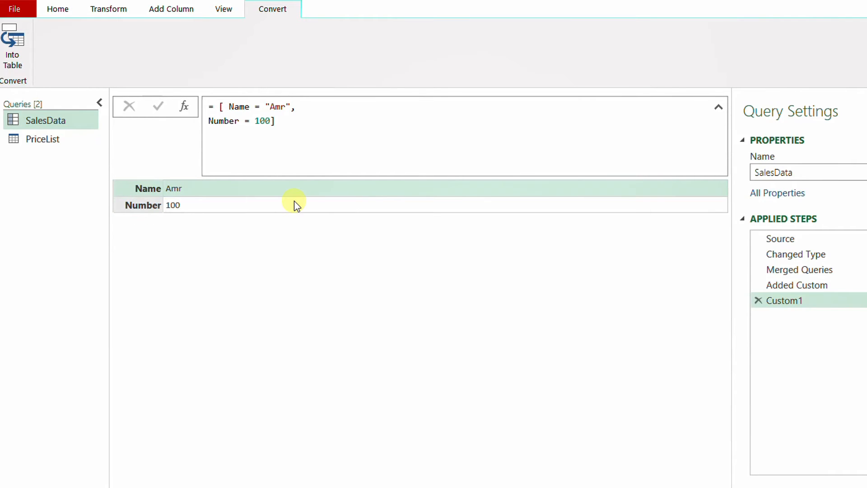
Try a third record field, Salary = 1500, and delete the example record's applied step.
click(270, 121)
text(,)
key(Return)
text(Salary = )
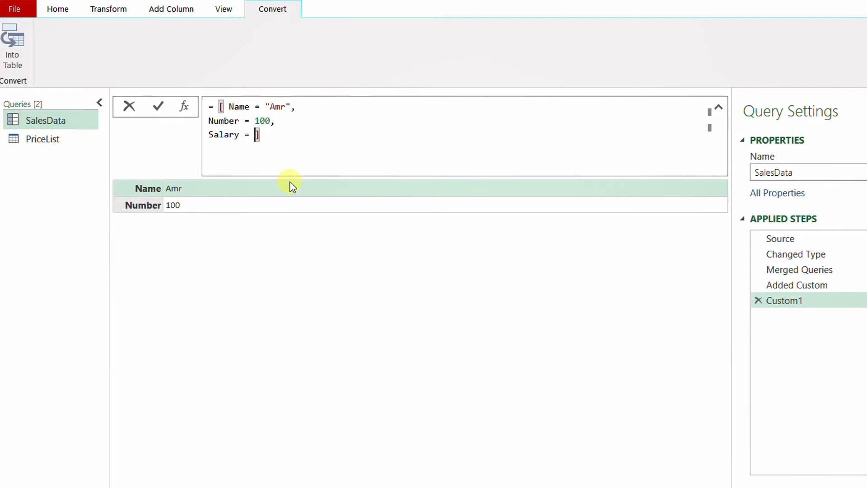
text(1500)
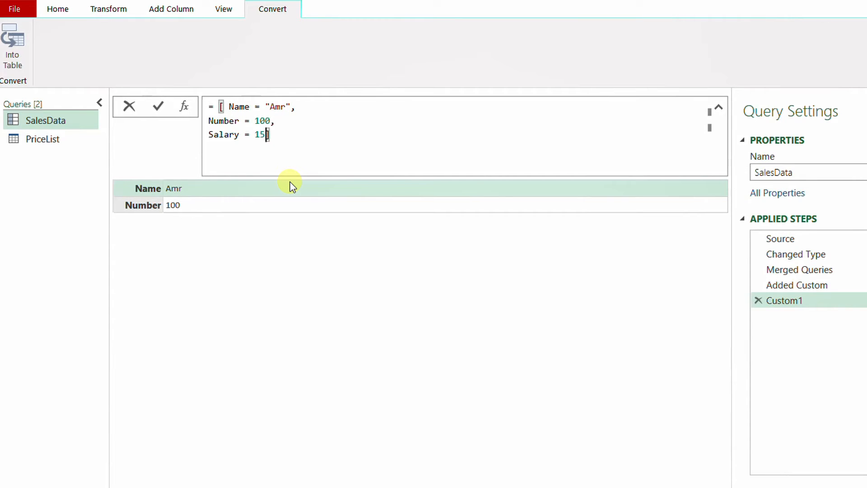
click(159, 107)
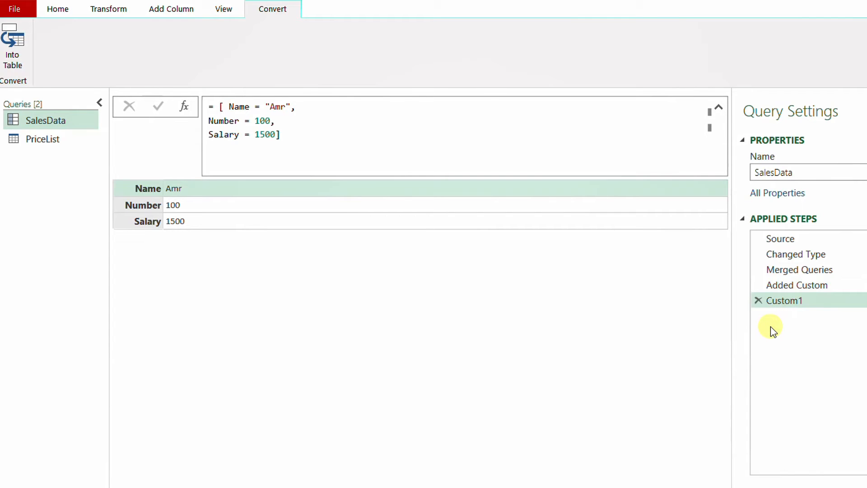
click(758, 300)
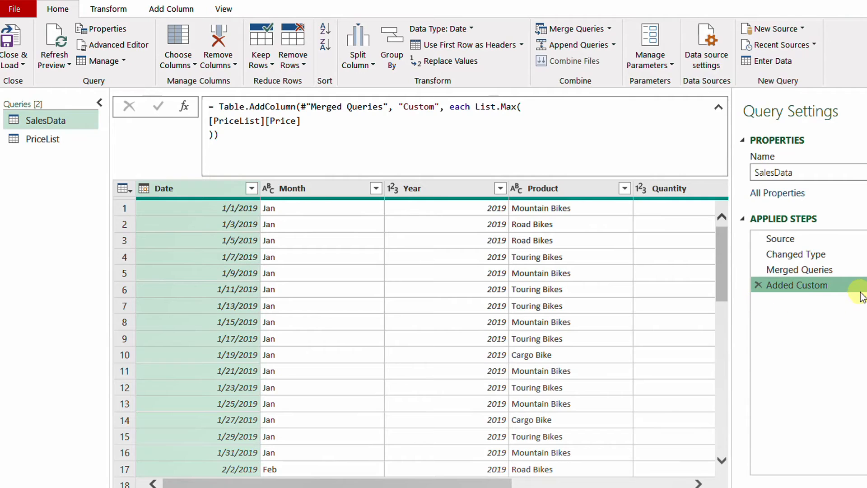
Reopen the Custom column's formula and begin a record by putting "[ Max Price =" before List.Max.
double_click(833, 289)
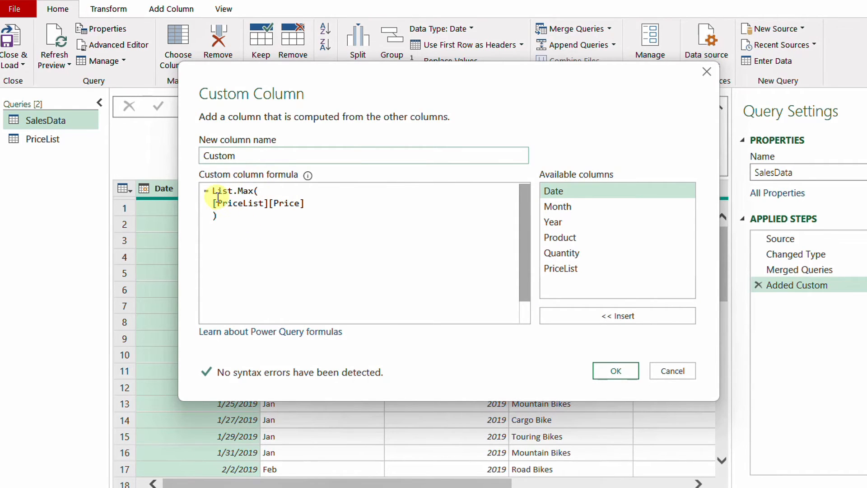
click(216, 212)
click(214, 191)
text([ )
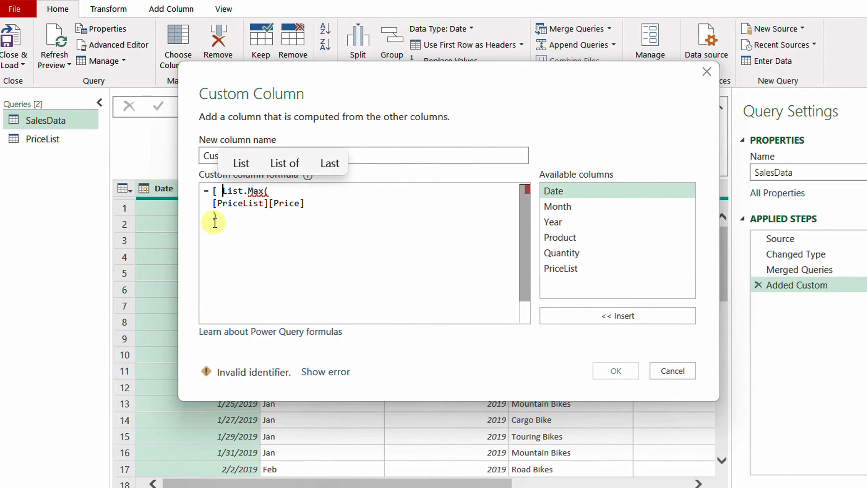
text(Max Price )
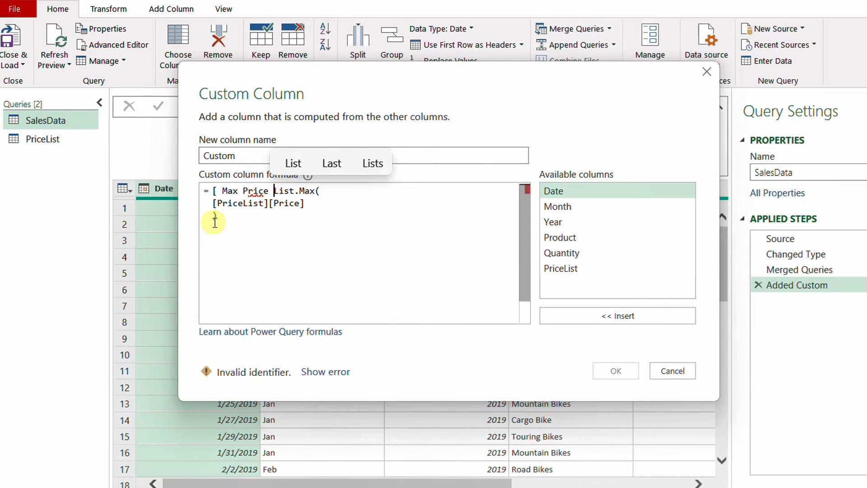
text(=)
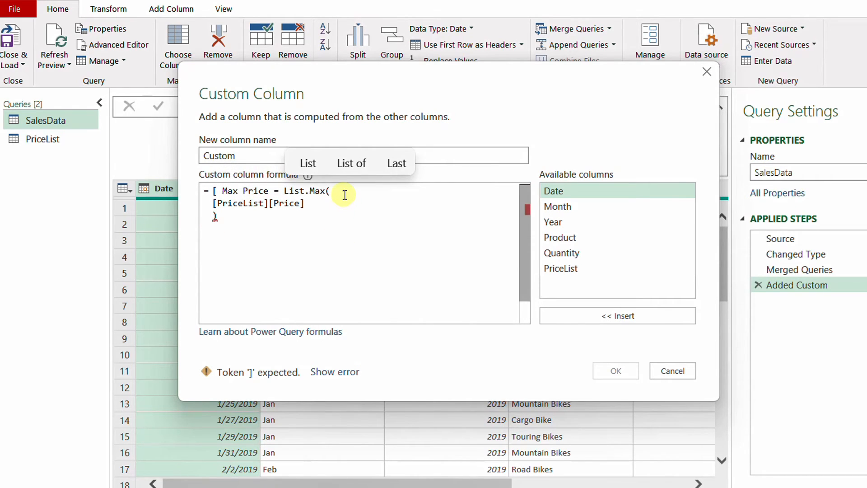
Join the formula into the single line [ Max Price = List.Max([PriceList][Price])] and apply it to the Custom column.
click(345, 198)
key(Delete)
key(Delete)
key(Delete)
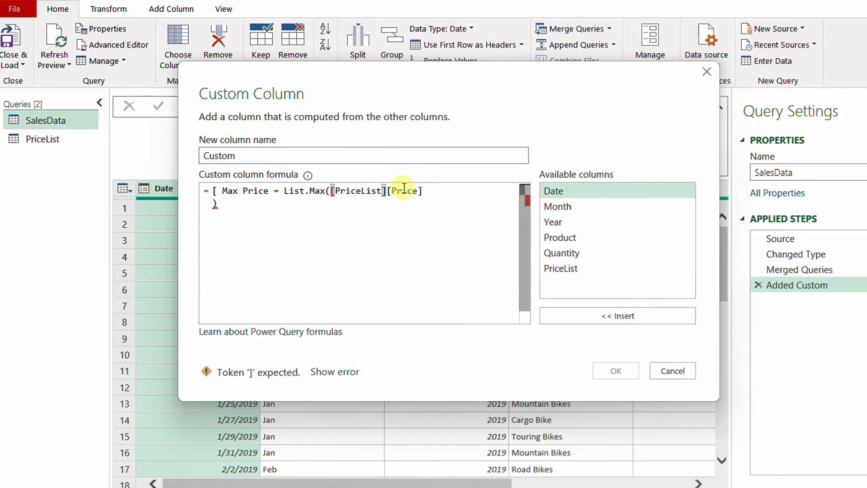
shift+click(423, 191)
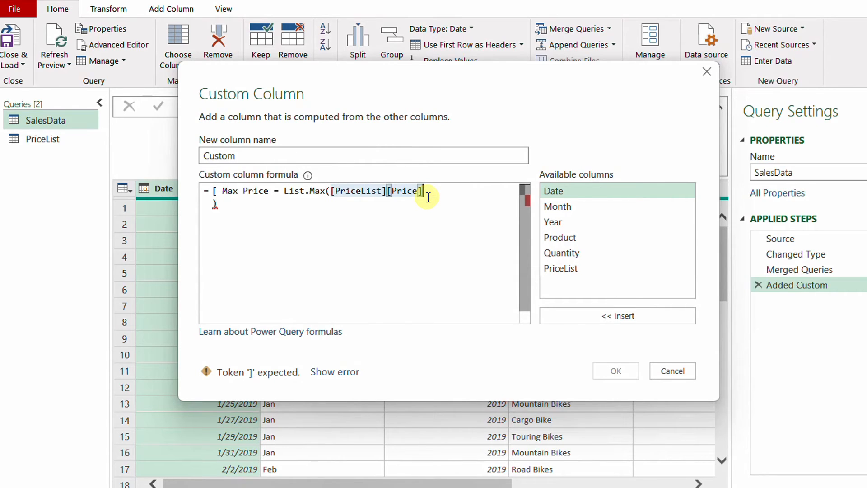
click(428, 198)
key(Delete)
key(Delete)
key(Delete)
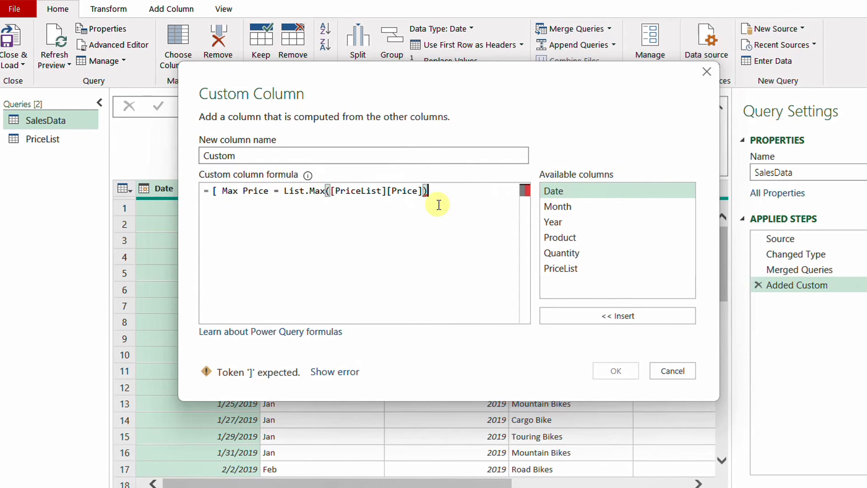
text(])
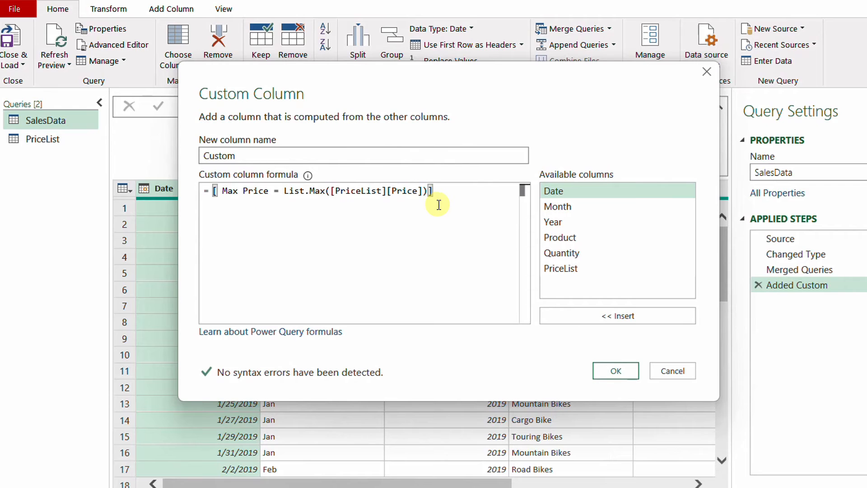
click(623, 371)
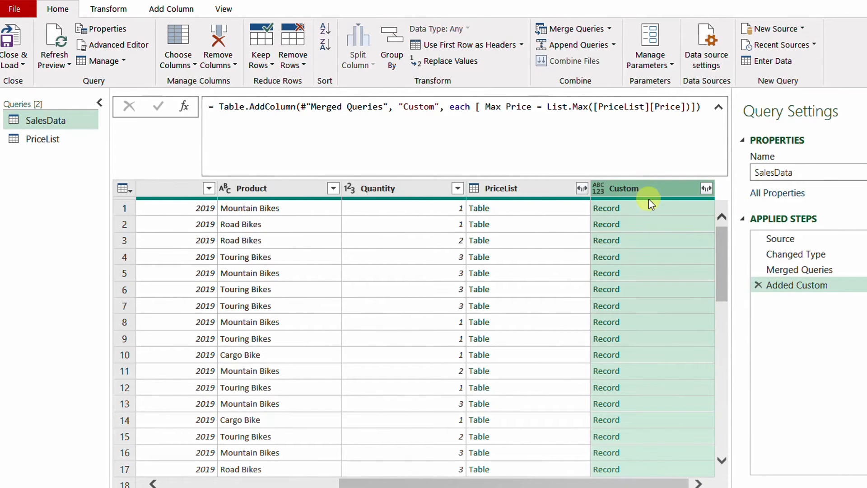
Preview the record in the first row of the Custom column to examine its field name and value.
click(669, 208)
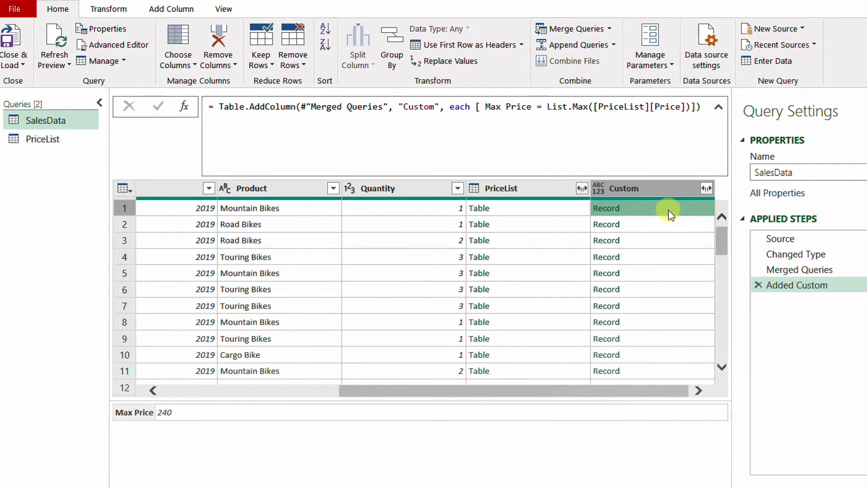
mouse_move(93, 390)
mouse_down()
mouse_move(102, 402)
mouse_move(205, 427)
mouse_up()
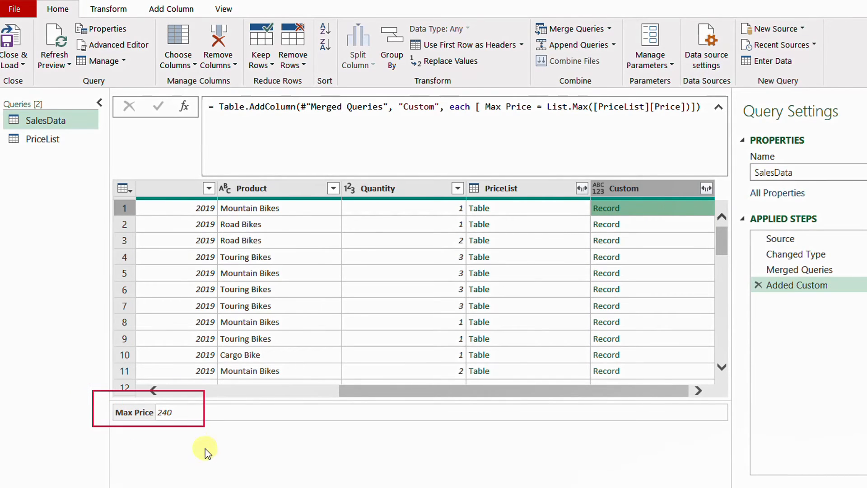
mouse_move(110, 398)
mouse_down()
mouse_move(150, 402)
mouse_move(154, 444)
mouse_up()
mouse_move(155, 398)
mouse_down()
mouse_move(175, 444)
mouse_move(204, 445)
mouse_up()
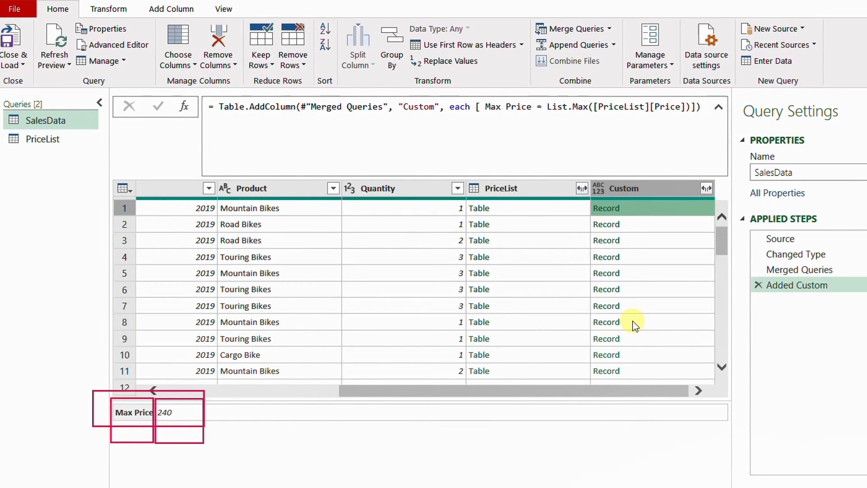
key(Escape)
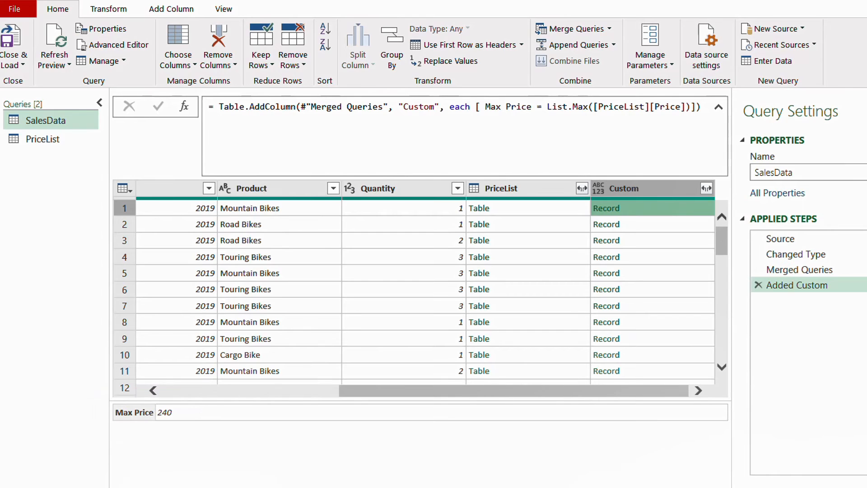
Reopen the Custom column's formula, put the Max Price field on its own line, and add a comma and a new line after it.
click(861, 285)
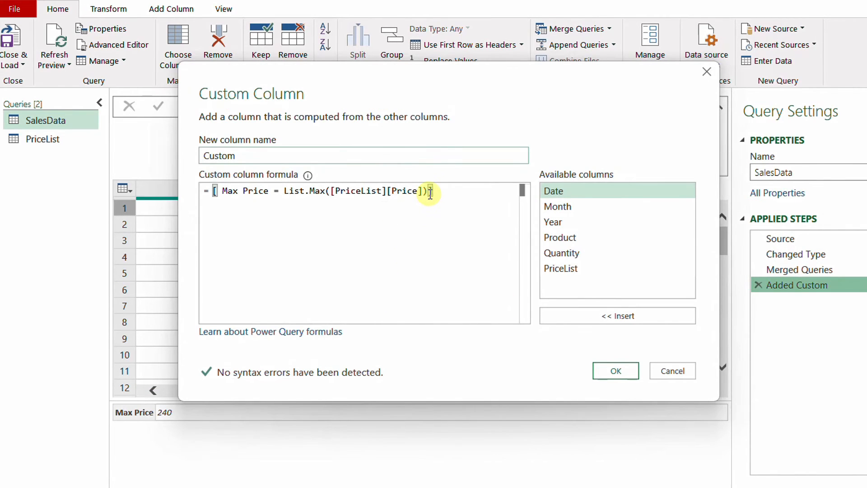
click(221, 190)
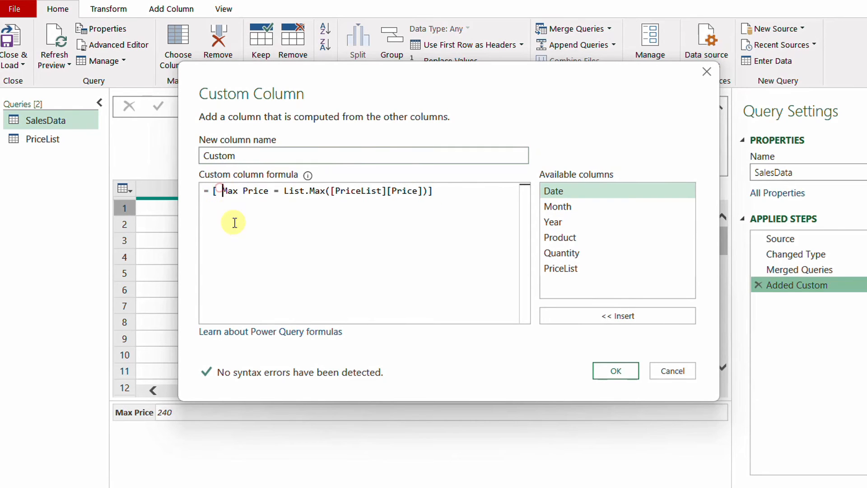
key(Return)
click(437, 204)
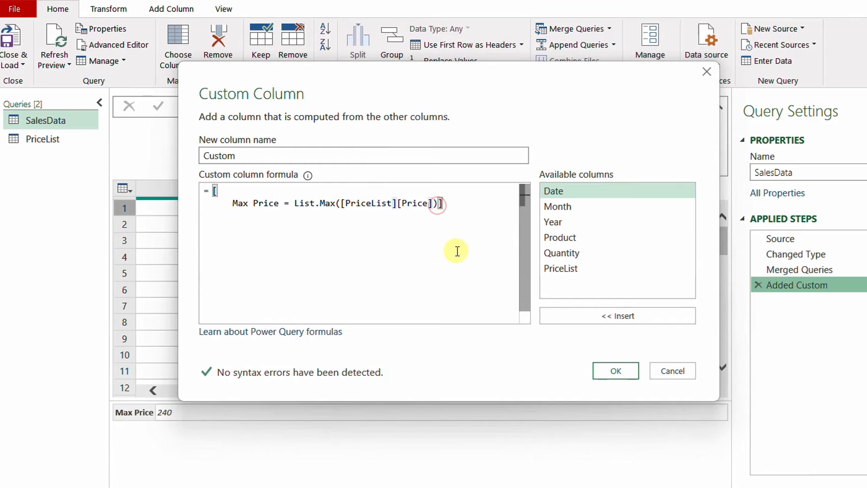
text(,)
key(Return)
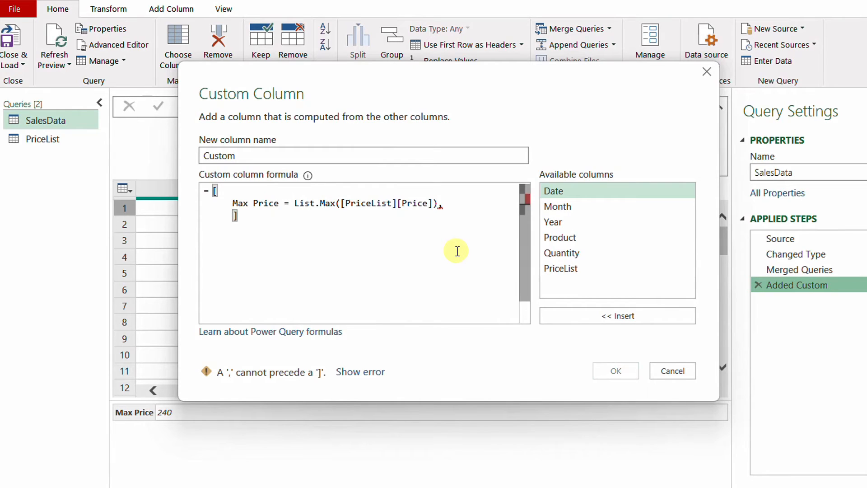
key(Return)
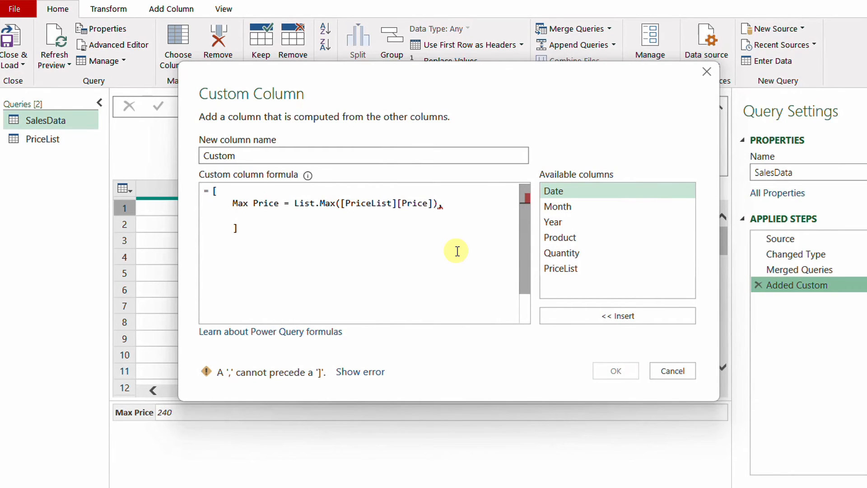
Add a second record field, Min Pirce = List.Min([PriceList][Price]), reusing the Max Price expression.
text(Min Pirce =)
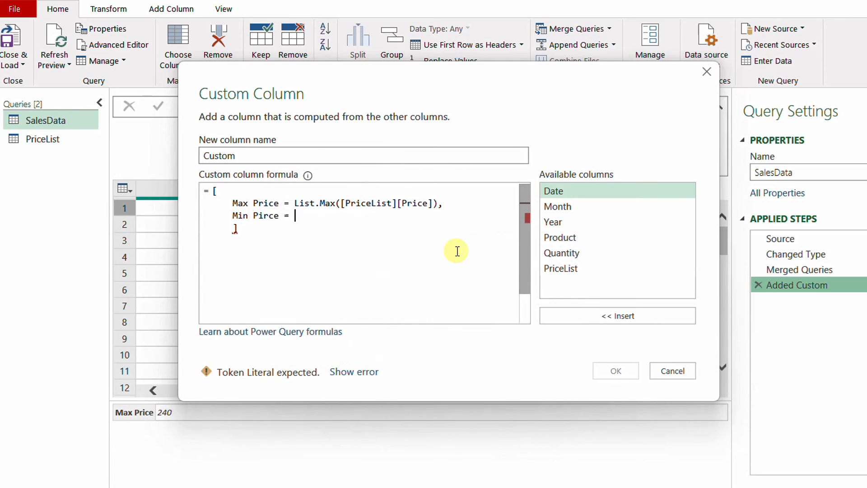
drag(295, 203, 437, 203)
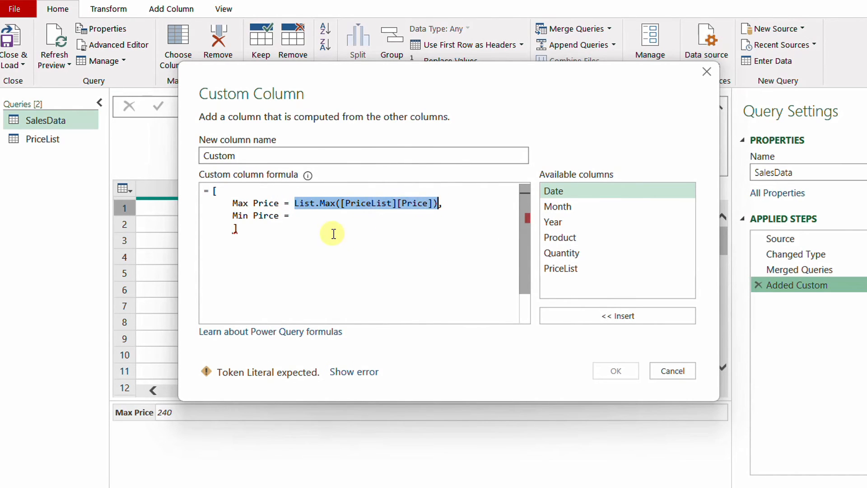
key(ctrl+c)
click(320, 221)
key(ctrl+v)
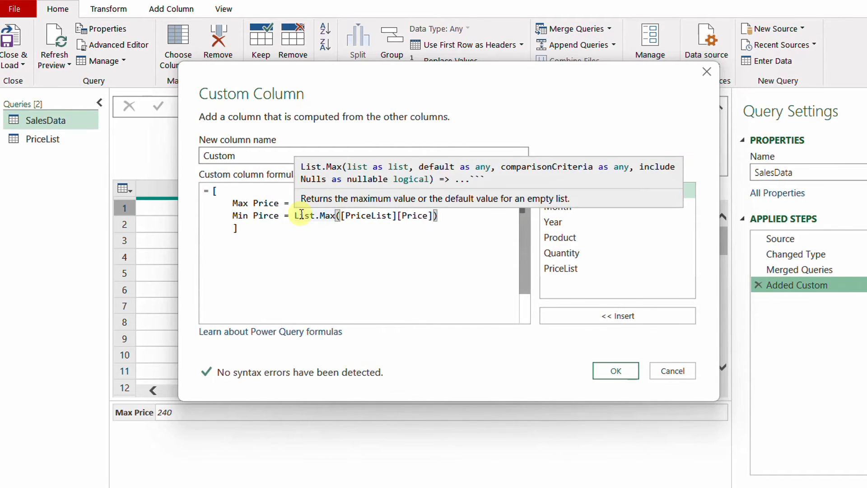
double_click(328, 216)
text(Mi)
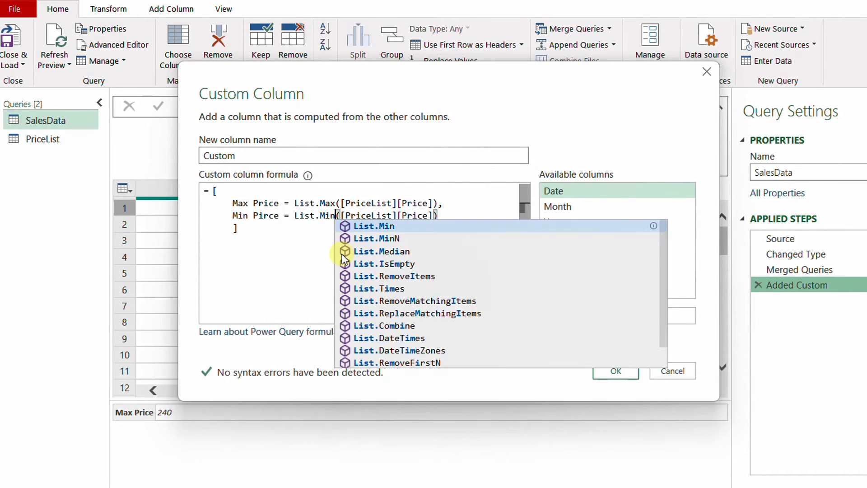
text(n)
click(243, 251)
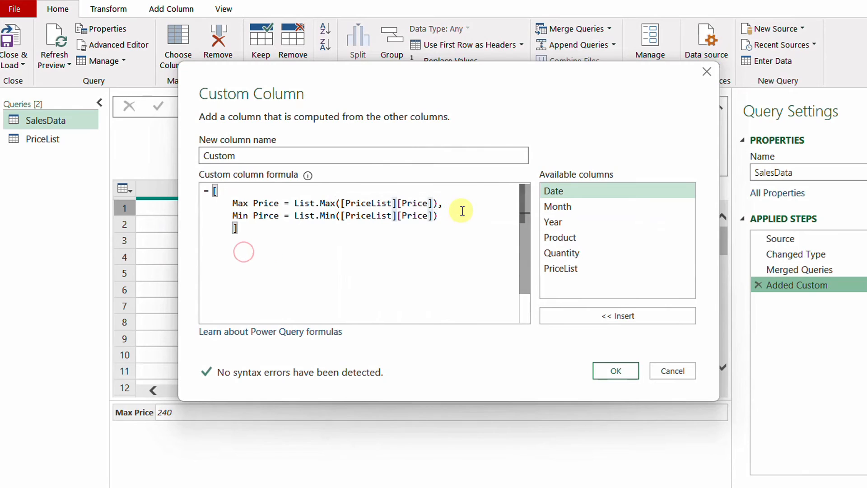
Add a third record field, Avg Price = List.Average([PriceList][Price]), and apply the formula to the Custom column.
click(450, 216)
text(,)
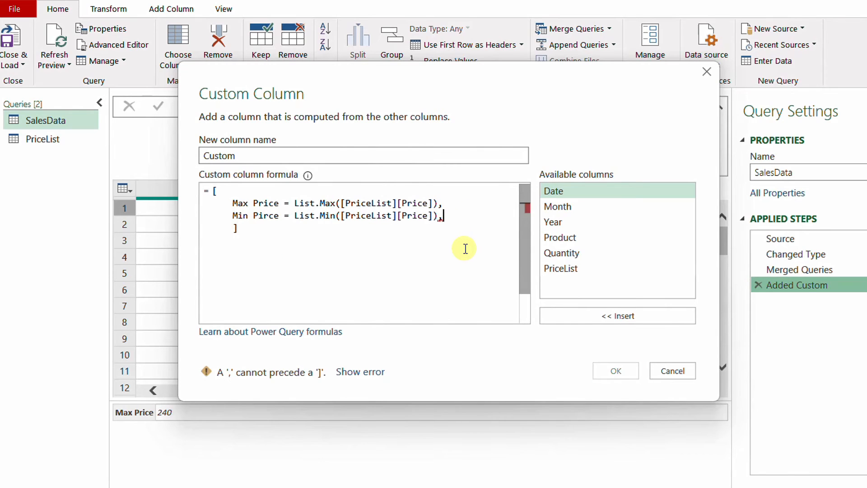
key(Return)
text(Avg Price =)
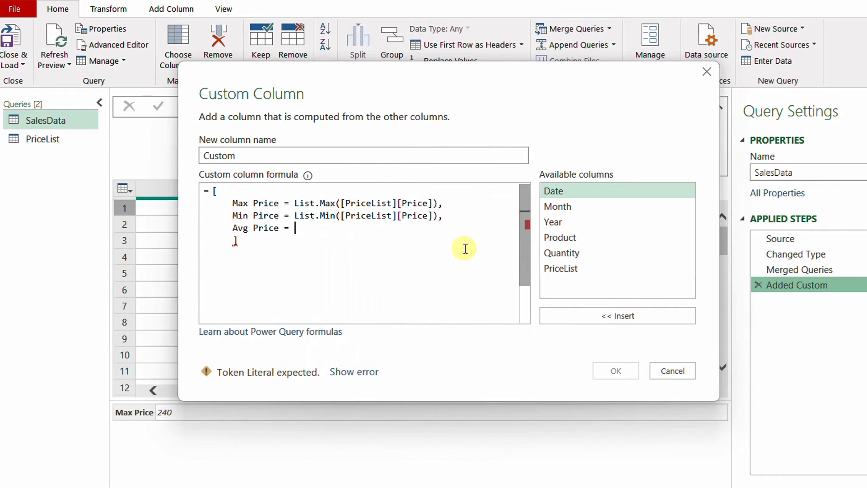
key(ctrl+v)
click(336, 228)
key(BackSpace)
key(BackSpace)
key(BackSpace)
text(A)
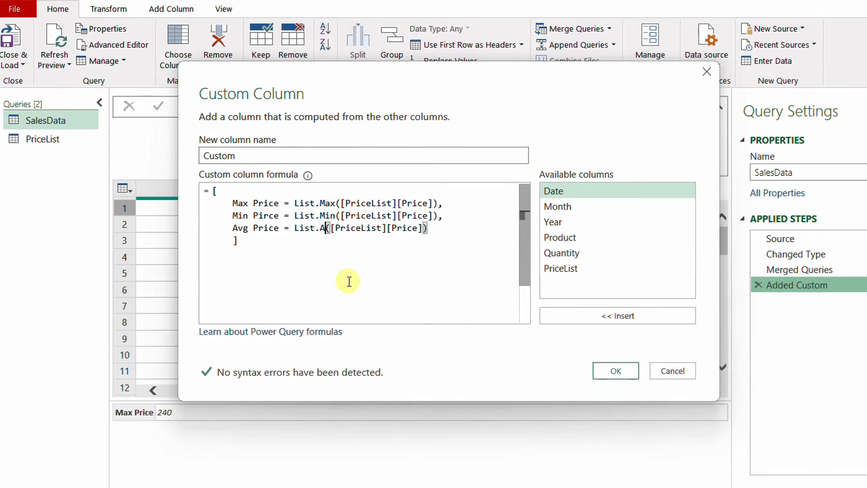
click(361, 300)
click(616, 377)
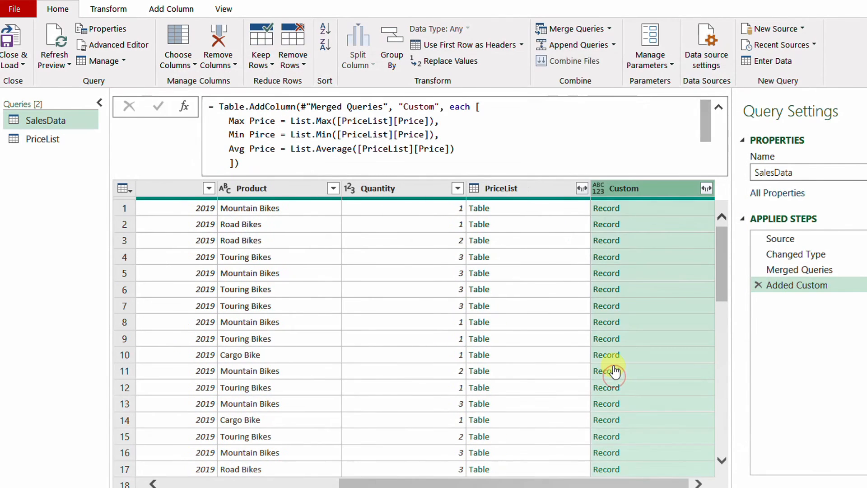
Collapse the formula display and preview the first row's Custom record and PriceList table to compare their prices.
click(718, 107)
click(675, 153)
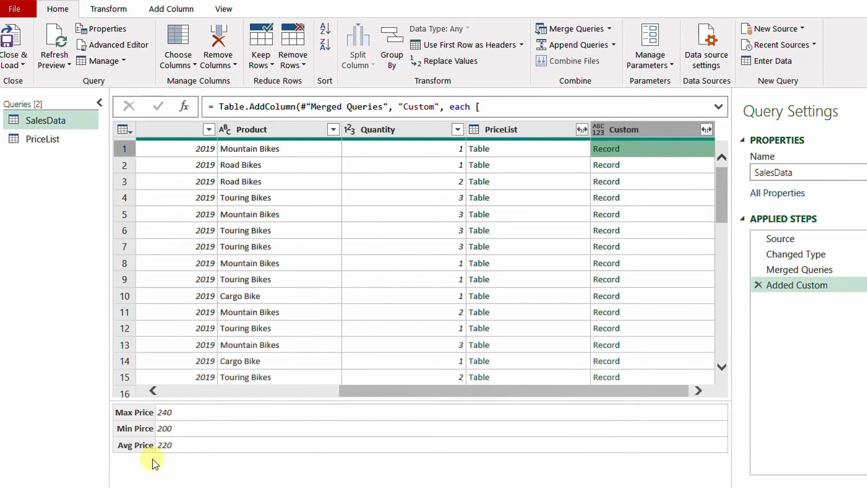
drag(96, 396, 192, 472)
drag(93, 396, 185, 472)
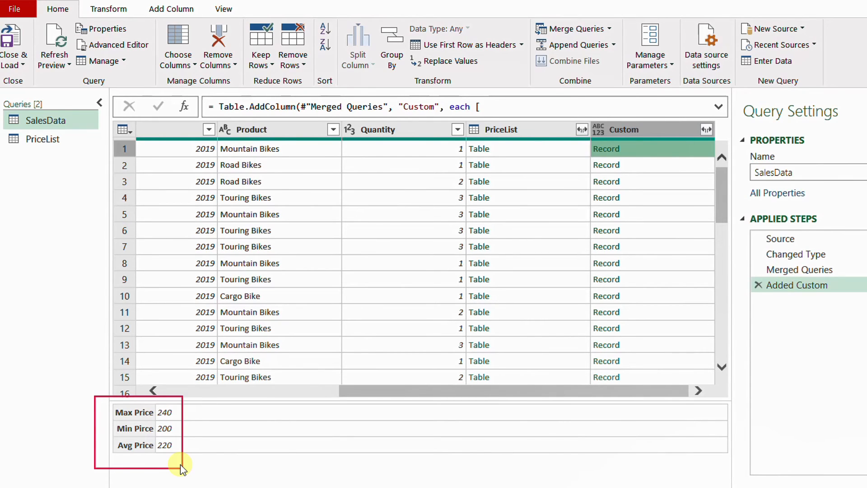
key(Escape)
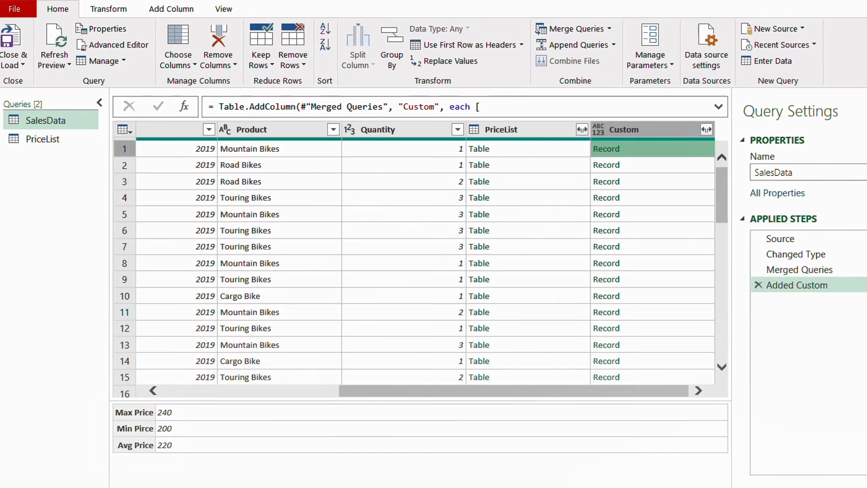
click(543, 150)
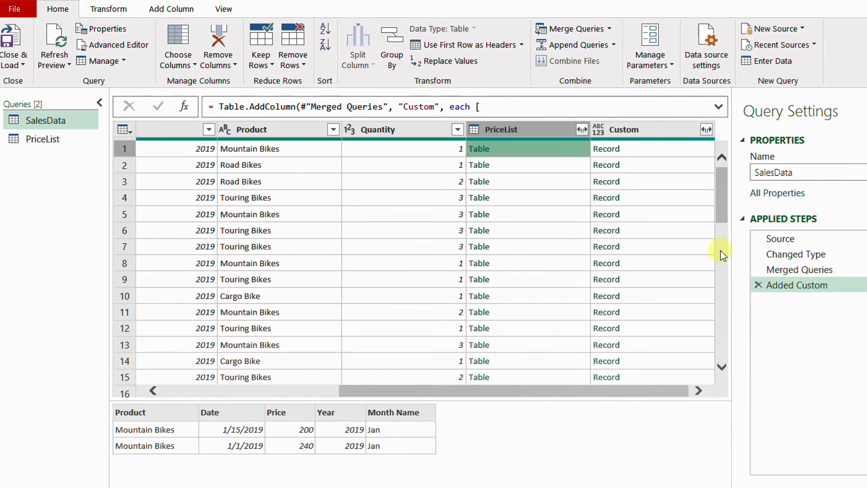
Reopen the Custom column's formula and add a fourth record field, First Price = [PriceList].
click(859, 286)
click(860, 285)
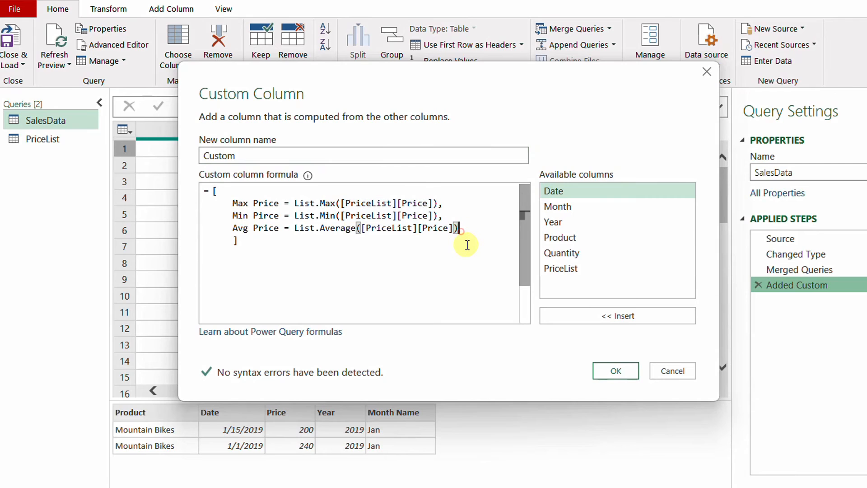
click(460, 230)
text(,)
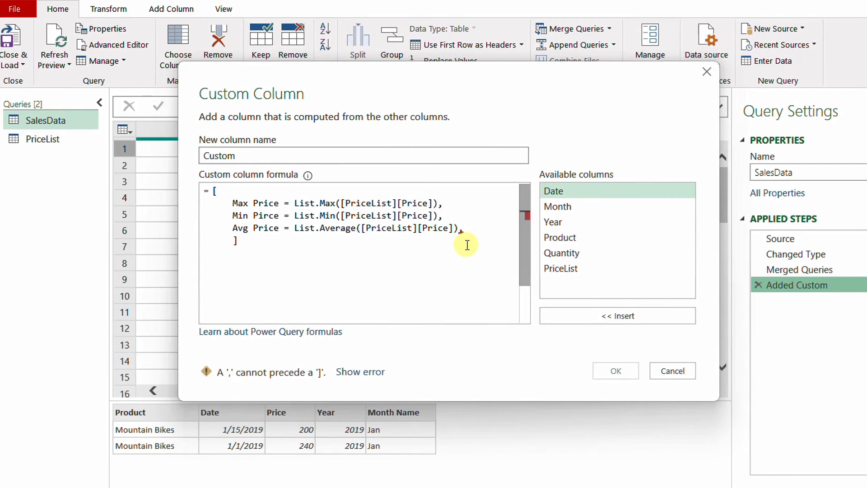
key(Return)
text(GI)
key(BackSpace)
key(BackSpace)
text(First Price =)
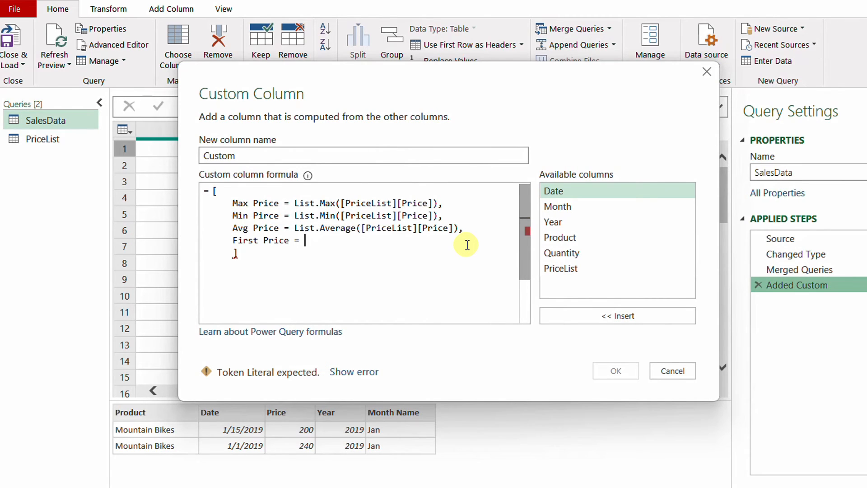
double_click(565, 271)
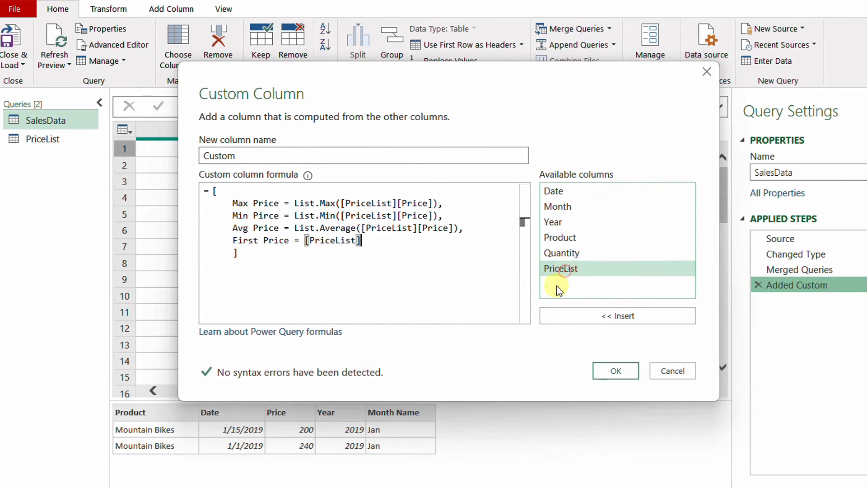
Begin wrapping the First Price field's [PriceList] reference in Table.Sort, with a comma after the table argument.
click(301, 241)
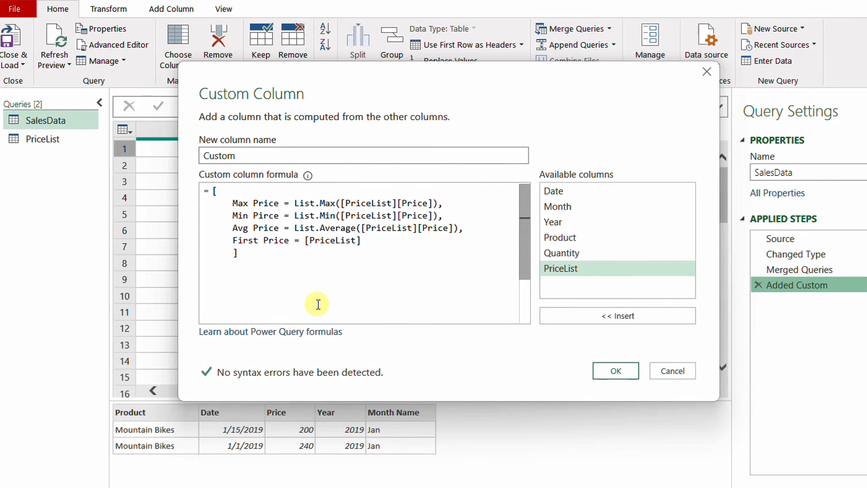
key(Right)
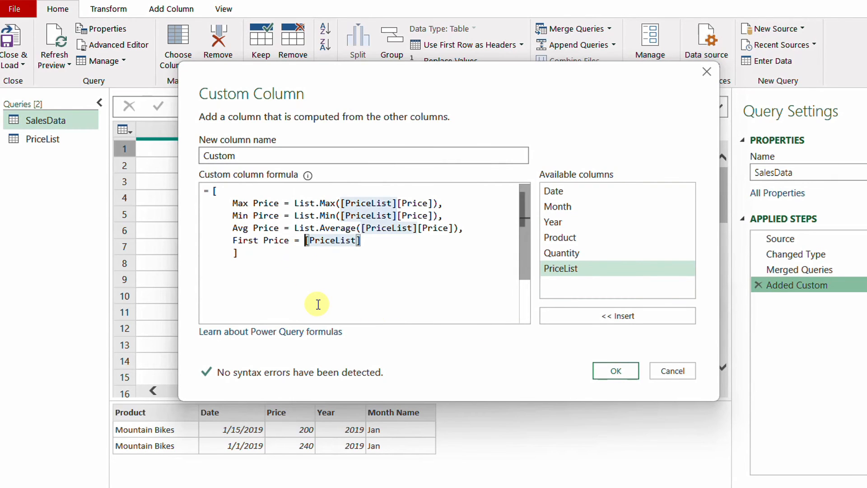
key(Left)
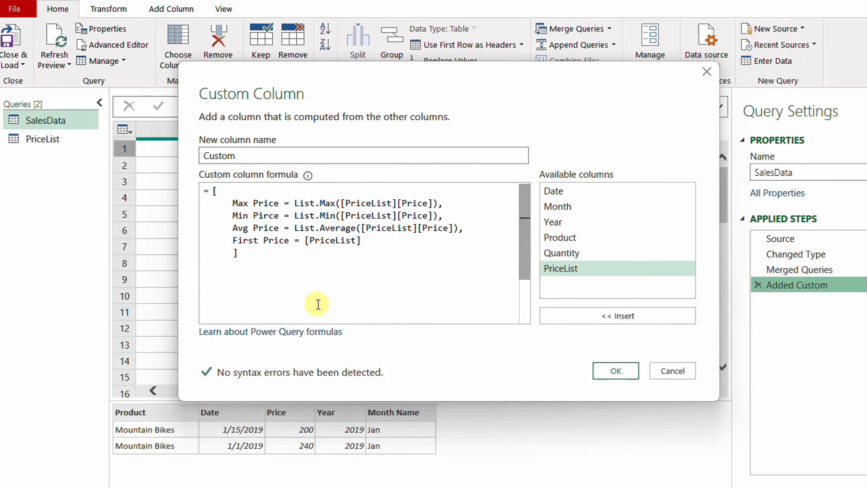
text(Table.Sort)
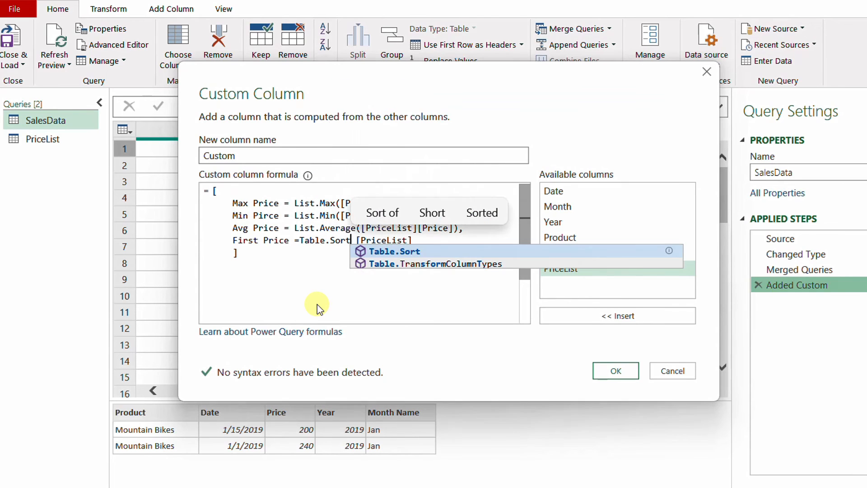
text(()
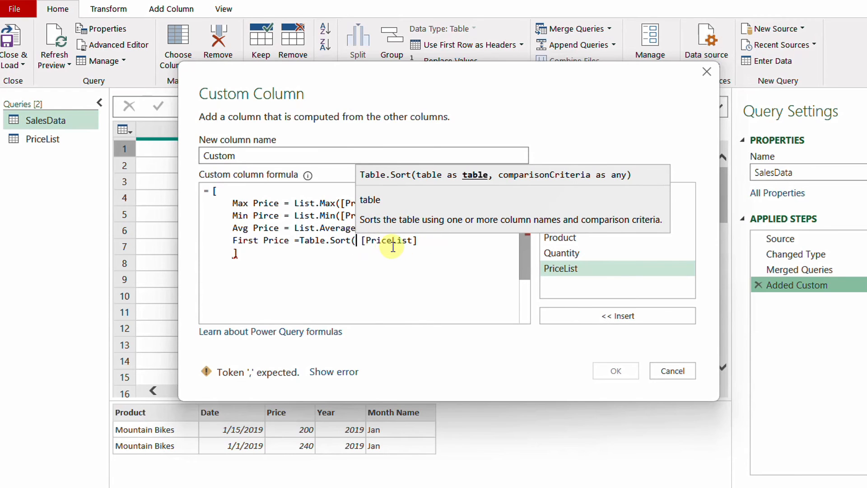
text(,)
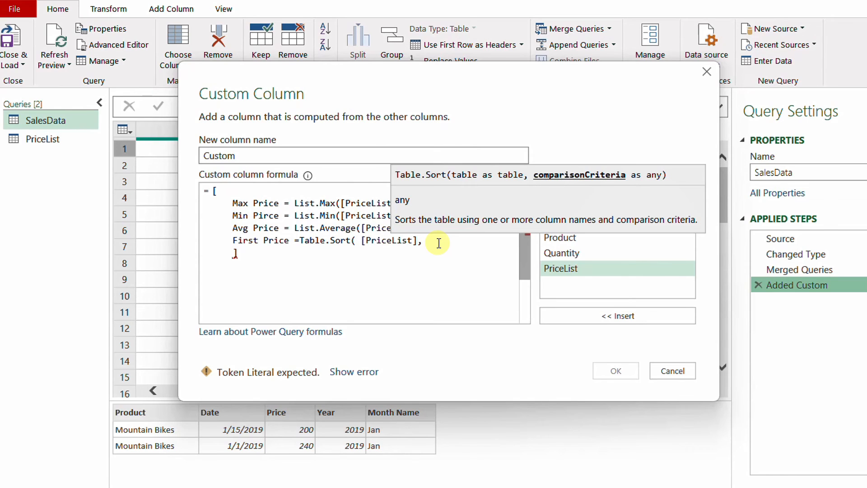
Complete Table.Sort in the First Price field with the sort criteria {"Date", Order.Ascending}.
text({)
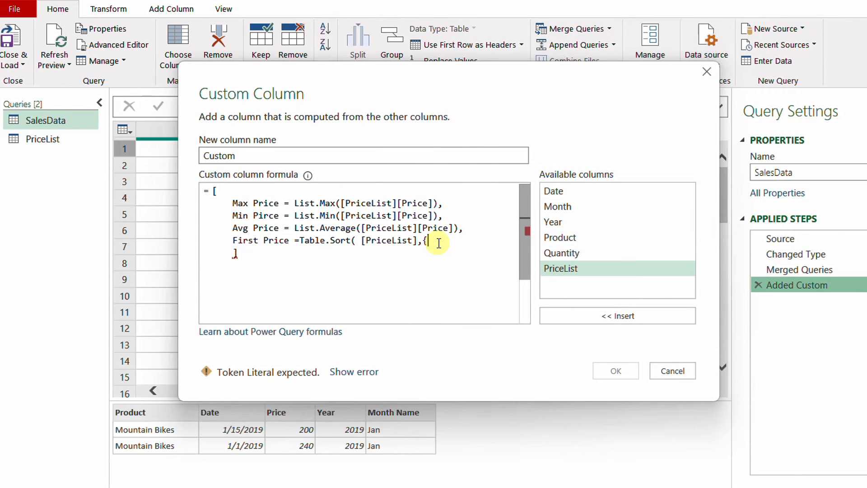
text("")
text(Date)
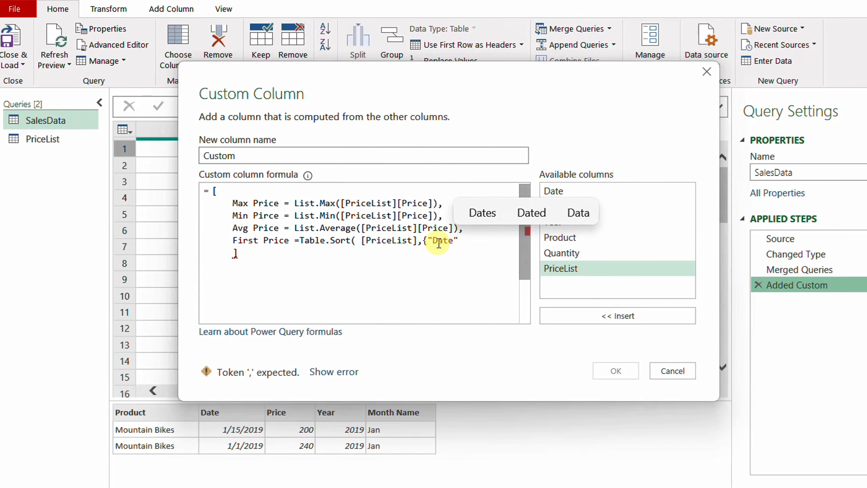
key(Right)
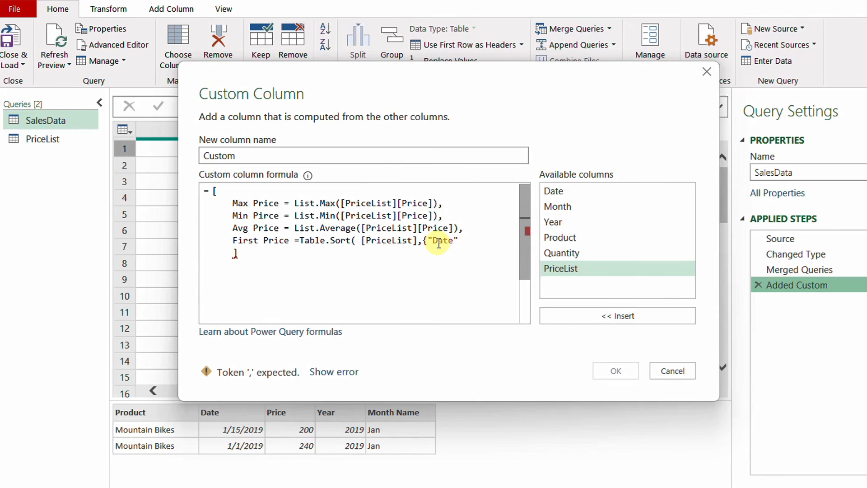
text(,)
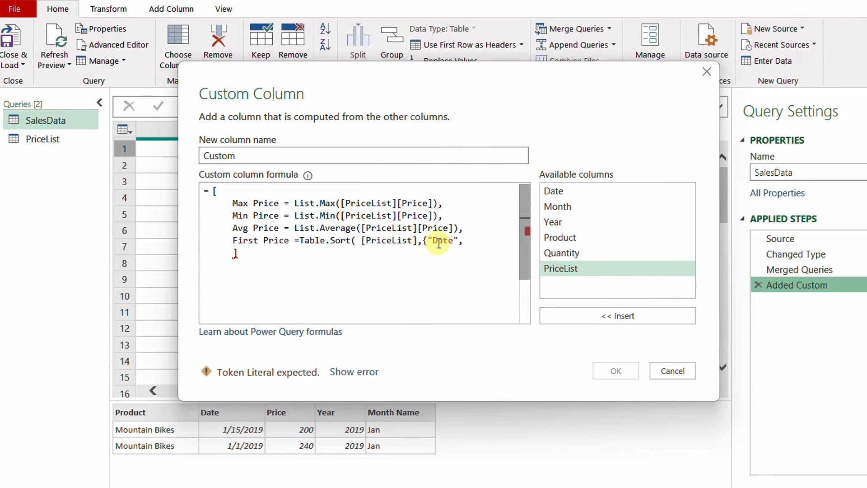
text(Or)
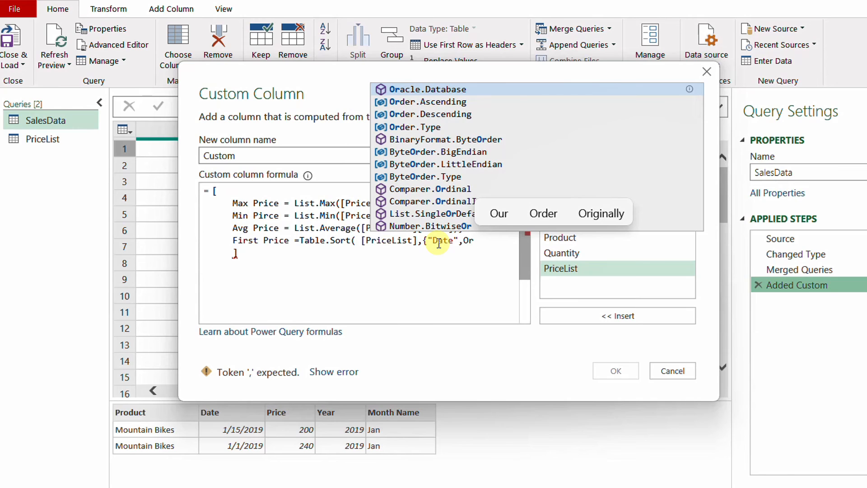
click(428, 102)
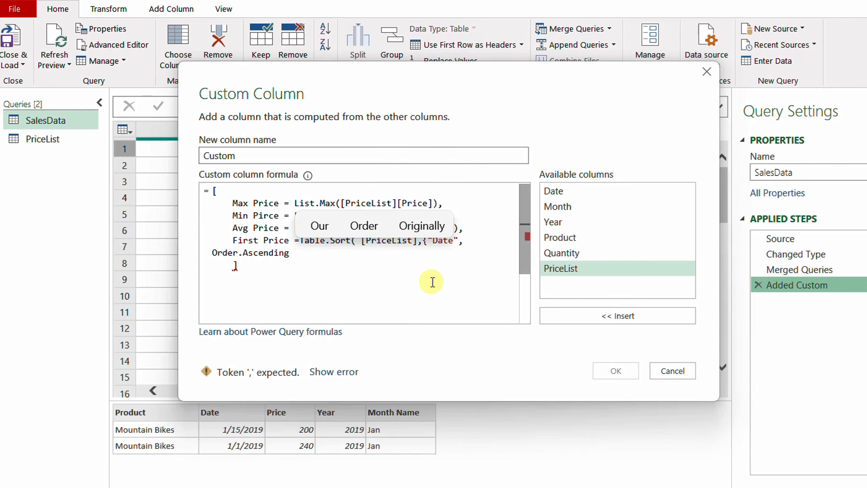
text(}))
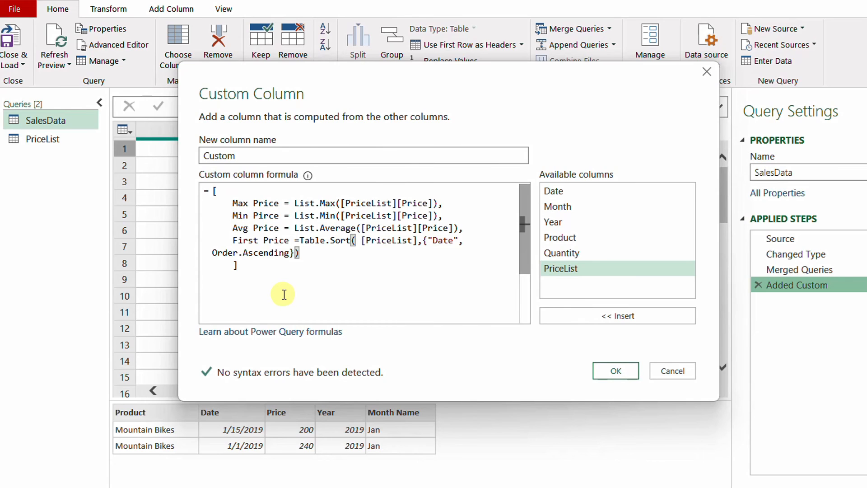
Append [Price] to the First Price field's Table.Sort expression, apply the formula and preview the first row's record.
text([)
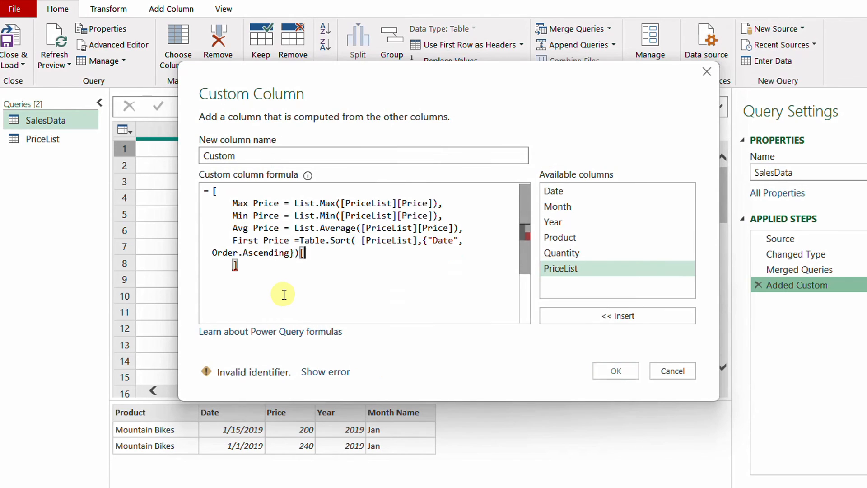
text(Price])
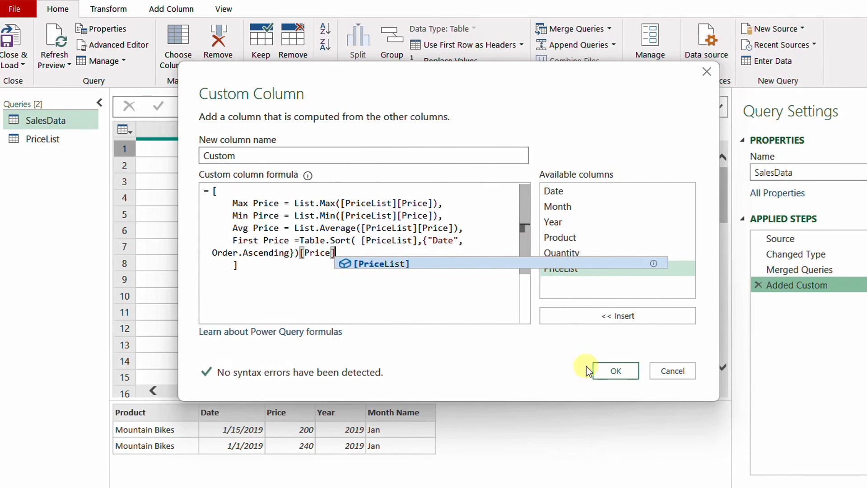
click(627, 377)
click(660, 149)
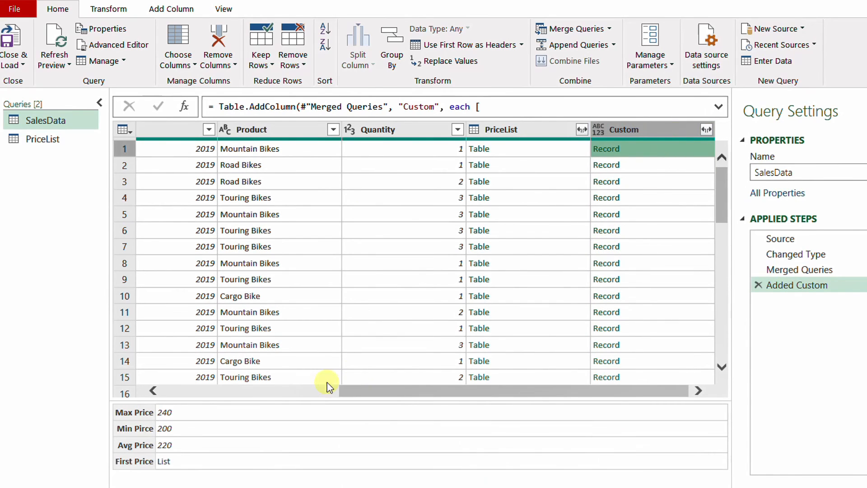
drag(99, 398, 194, 479)
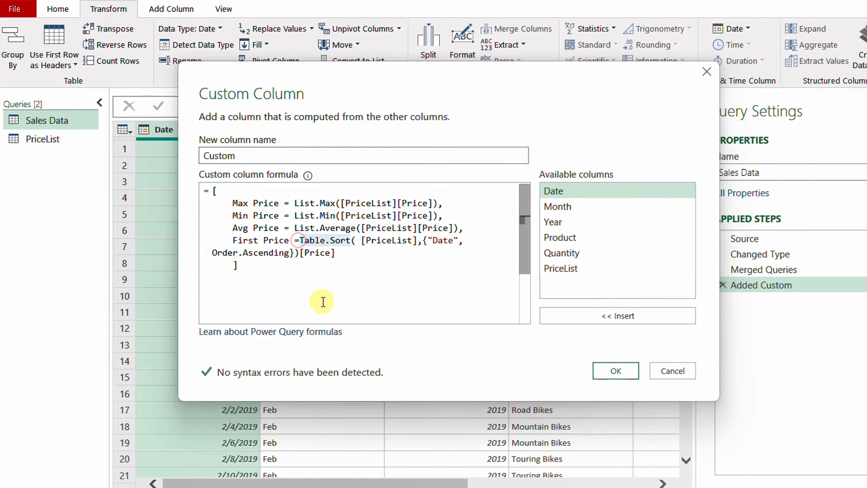
Wrap the First Price field's Table.Sort expression in List.First( ), apply the formula and preview the first row's record.
text(=)
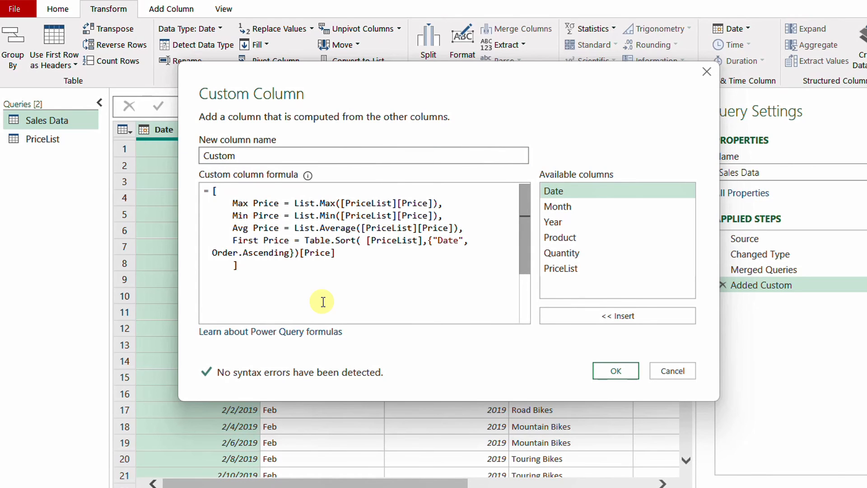
text(List.)
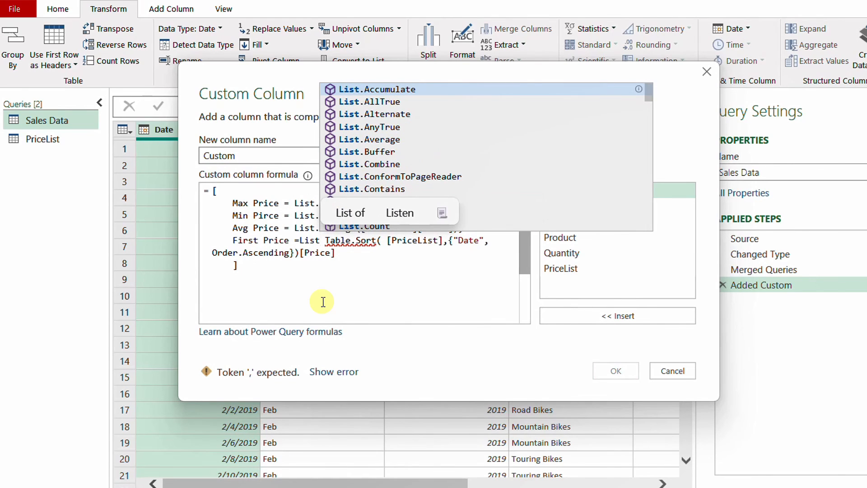
text(First()
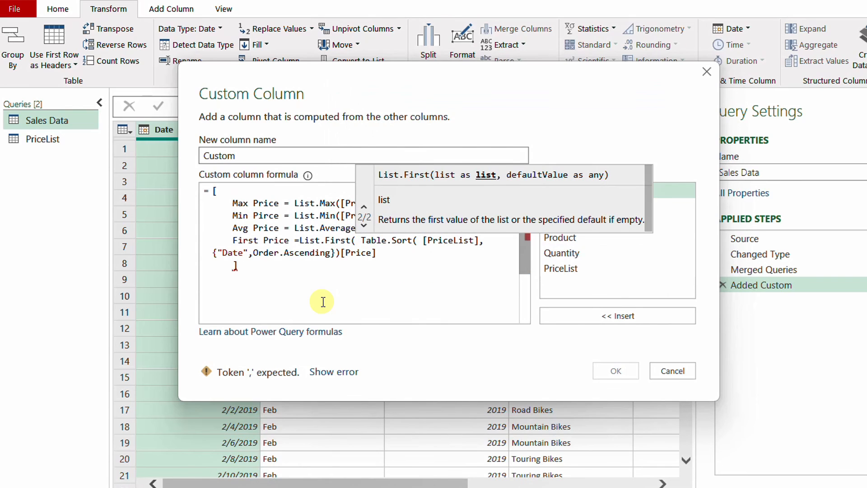
click(384, 252)
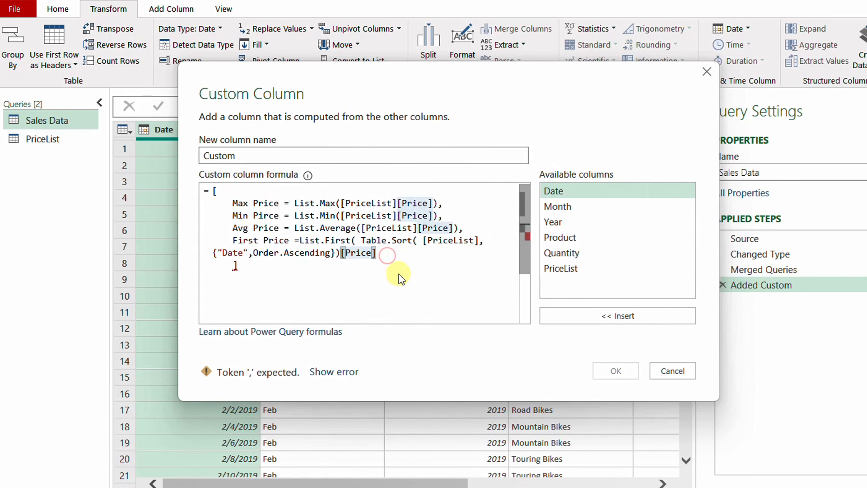
text())
click(616, 371)
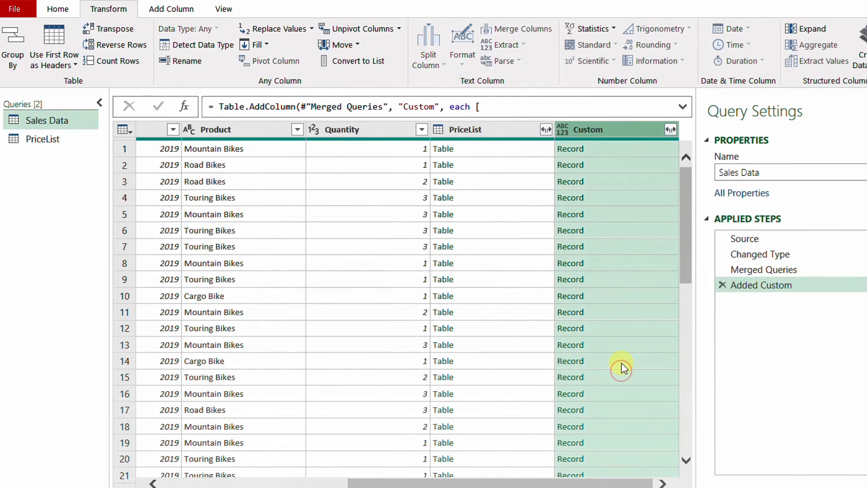
click(646, 152)
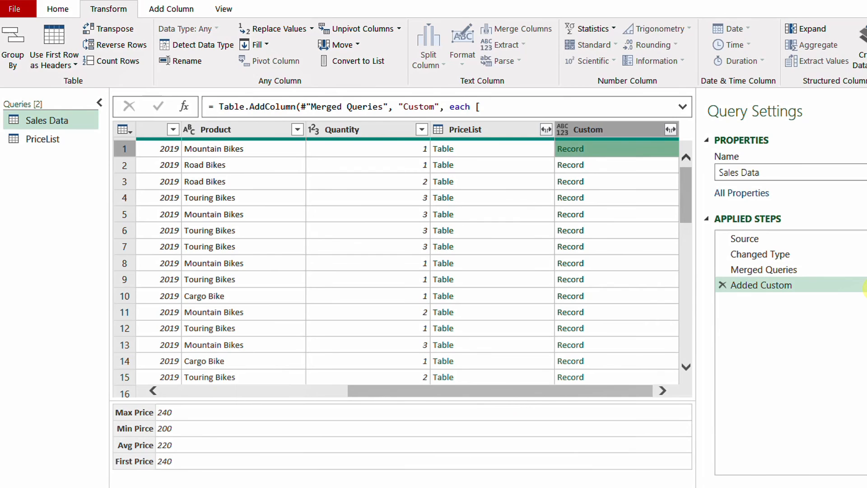
Reopen the Custom column's formula and duplicate the First Price field on a new line, separated by a comma.
click(864, 285)
drag(228, 239, 389, 252)
key(ctrl+c)
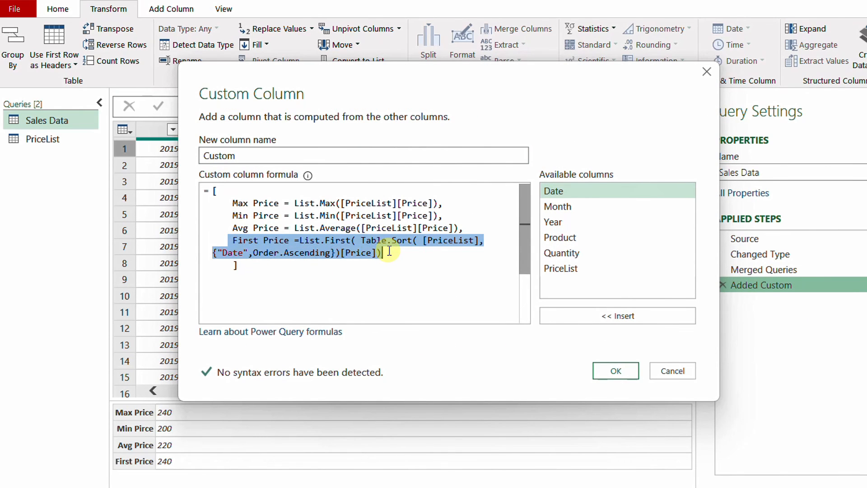
click(388, 251)
text(,)
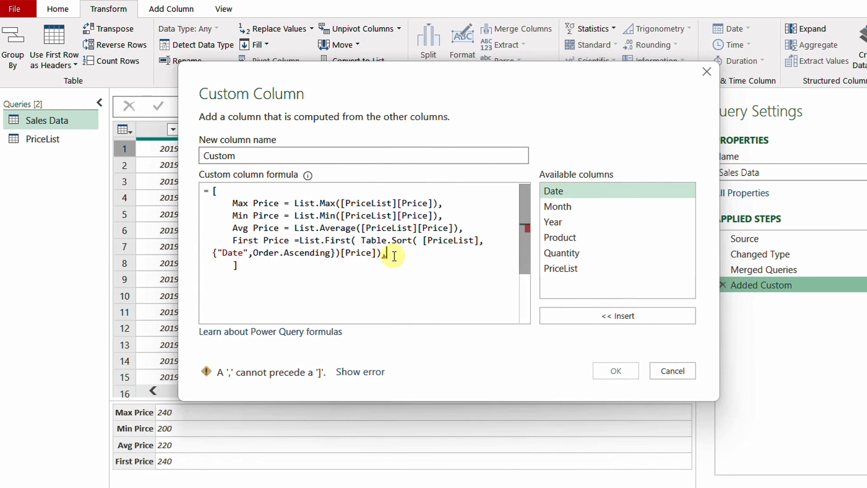
key(Return)
key(ctrl+v)
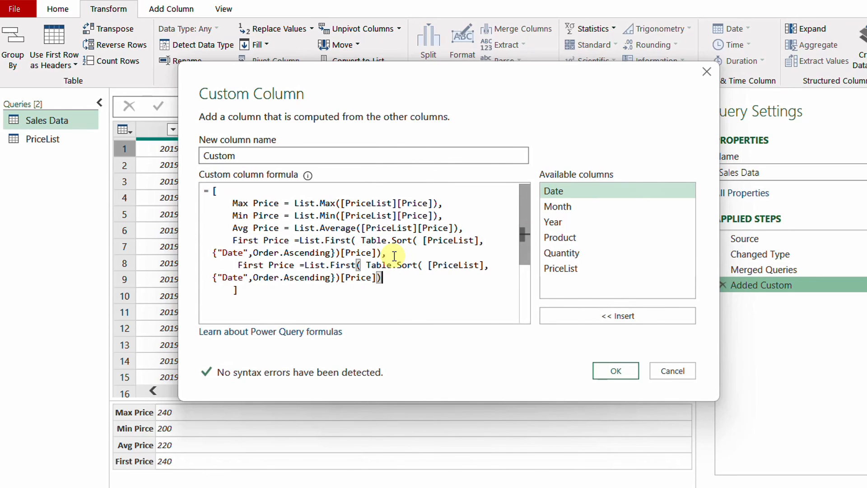
Turn the duplicated field into Last Price using List.Last, apply the formula and preview the first row's record.
click(233, 263)
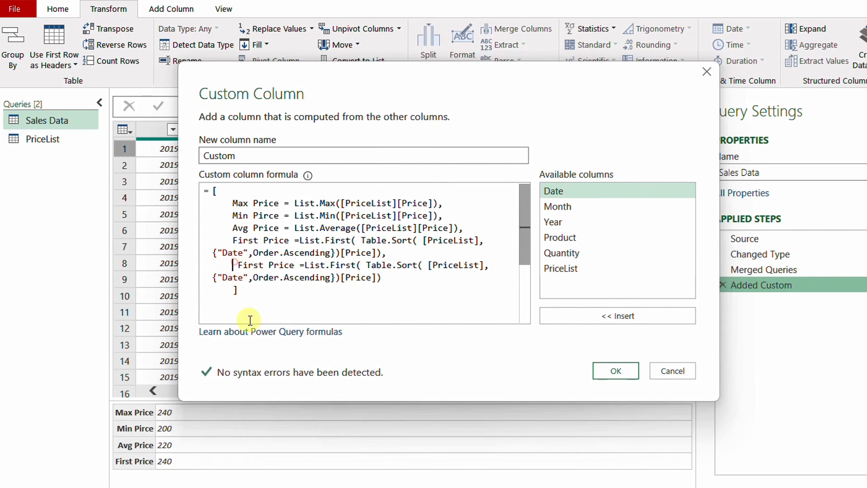
key(Delete)
key(shift+Right)
key(shift+Right)
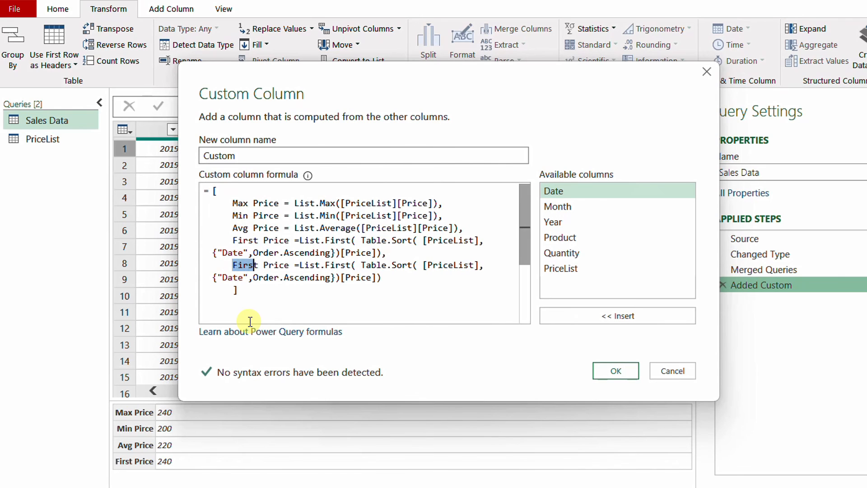
text(Last)
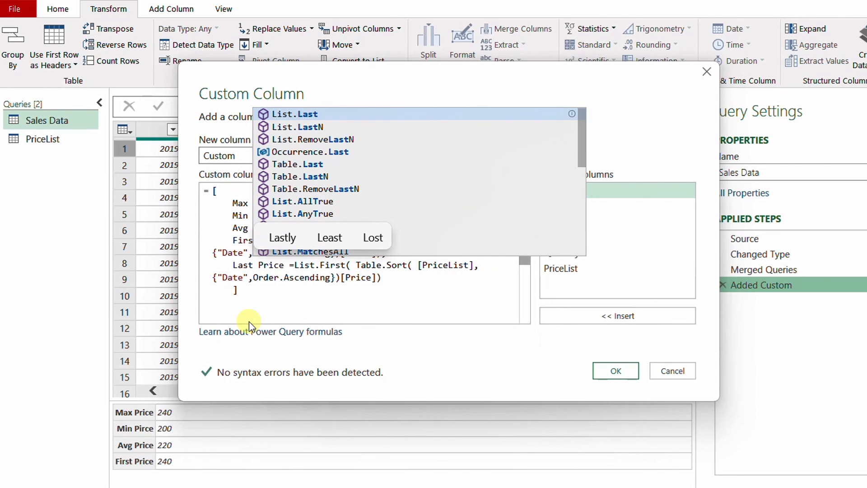
click(340, 266)
double_click(334, 265)
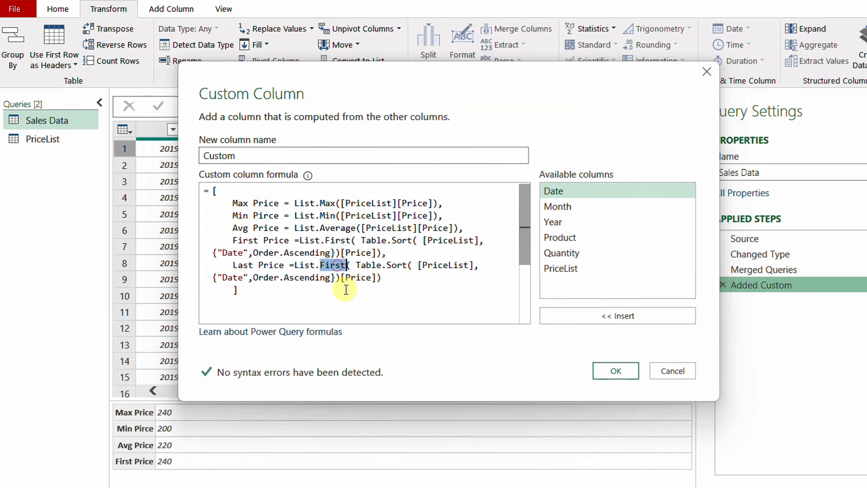
text(Last)
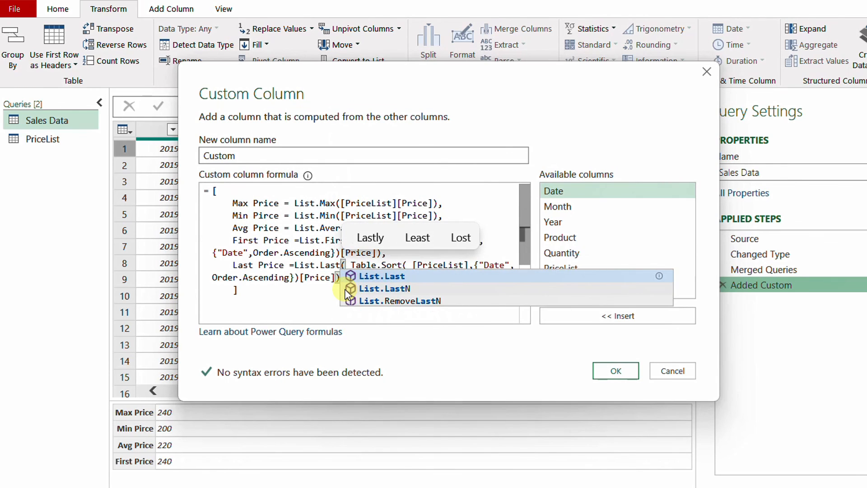
click(611, 371)
click(649, 150)
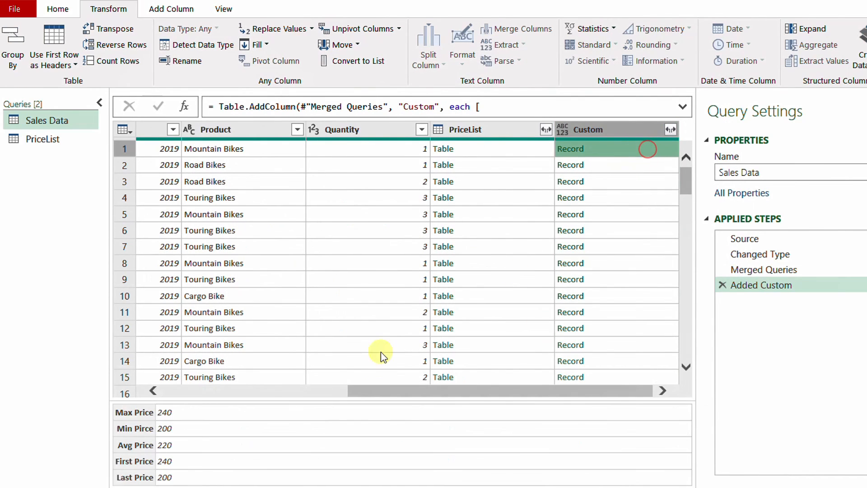
drag(209, 401, 207, 363)
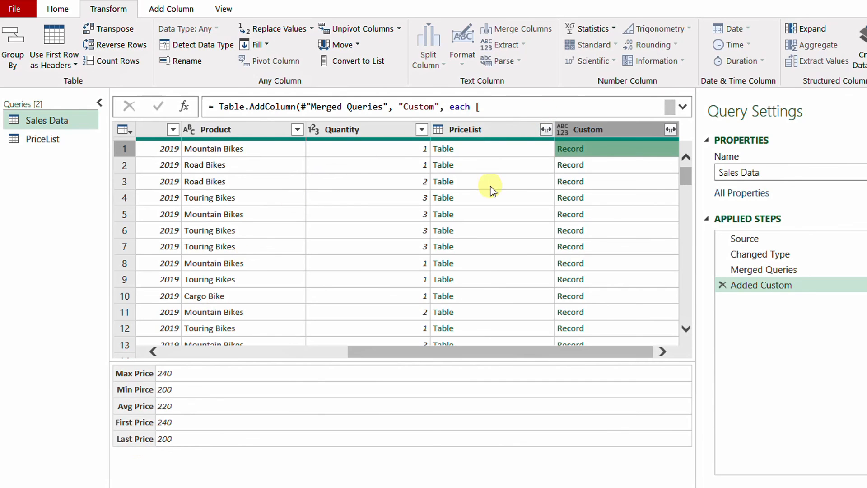
Remove the PriceList column from the Sales Data query.
click(481, 129)
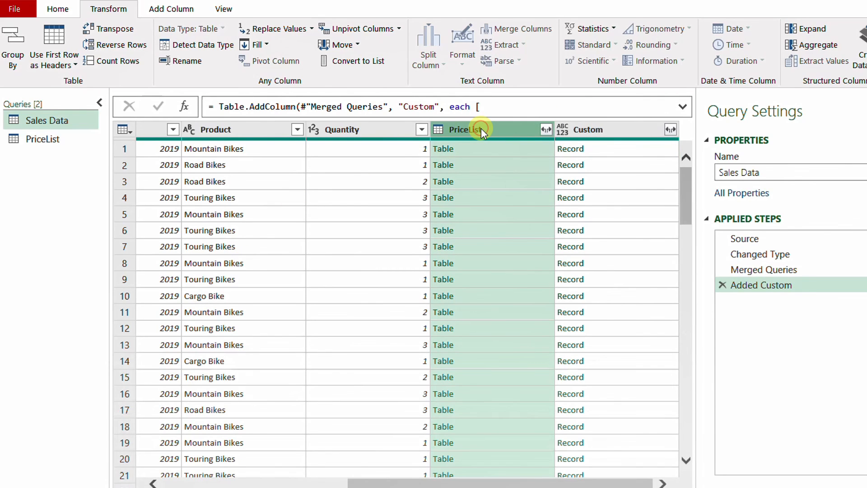
right_click(481, 129)
click(505, 157)
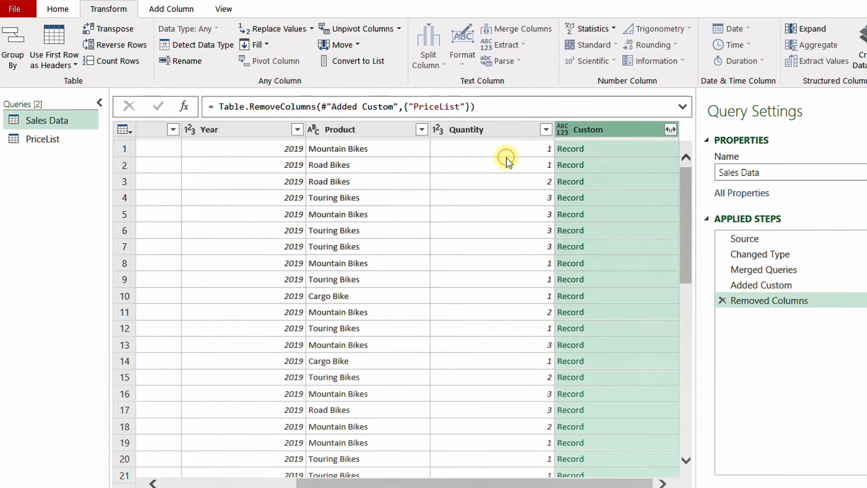
Expand all five price fields of the Custom column without the original column name as prefix, and review the new columns.
click(671, 131)
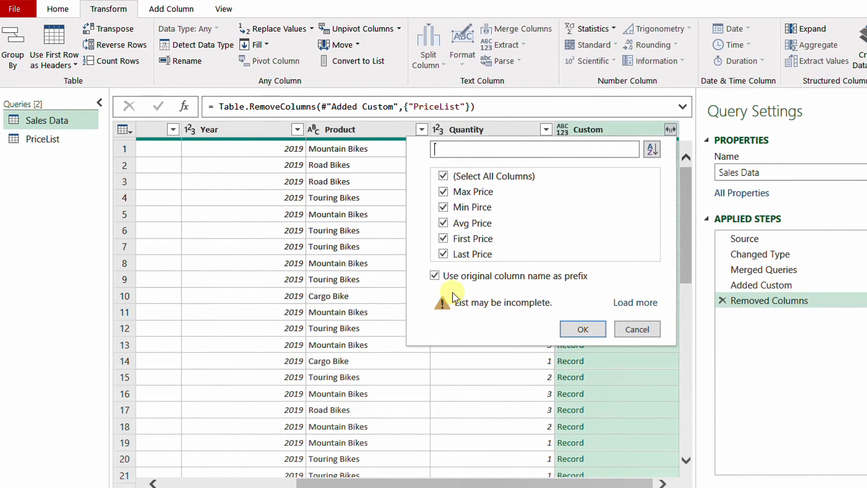
click(436, 276)
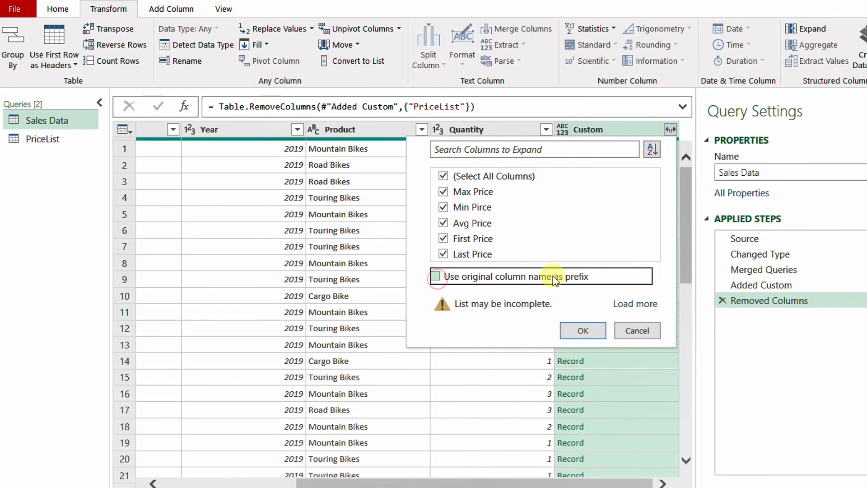
click(583, 330)
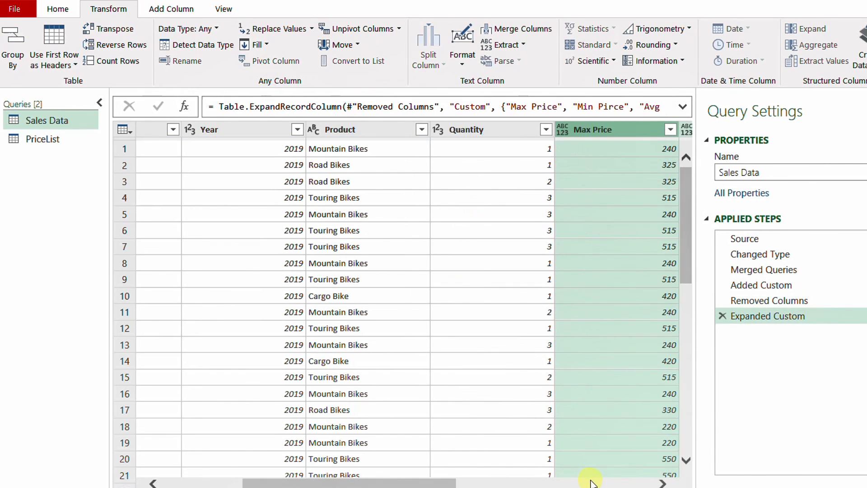
drag(430, 479, 543, 484)
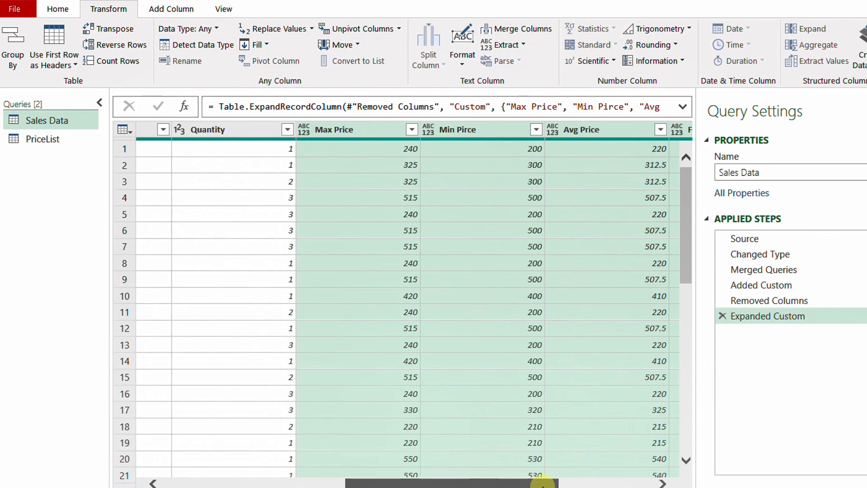
drag(543, 484, 550, 484)
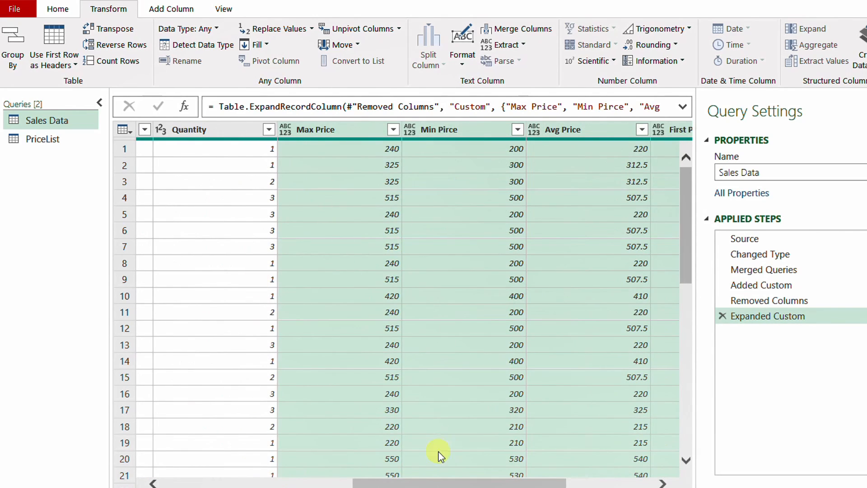
drag(451, 483, 571, 484)
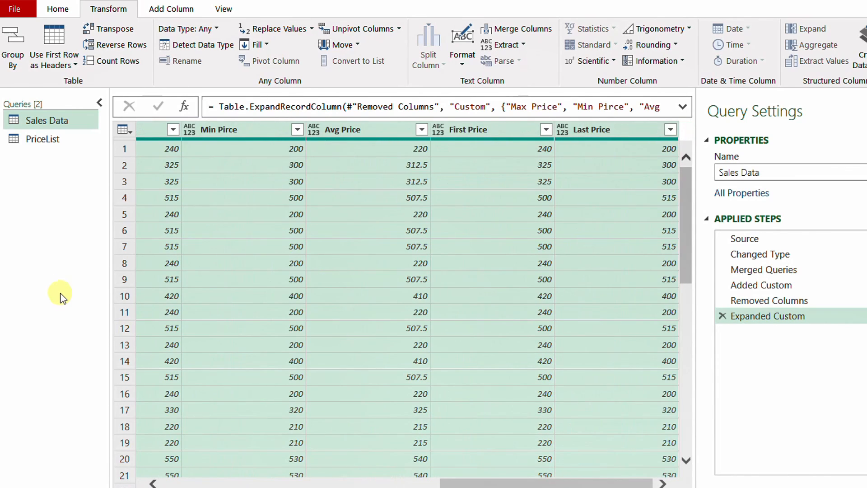
Close the query editor and load the queries to the workbook with Only Create Connection.
click(58, 9)
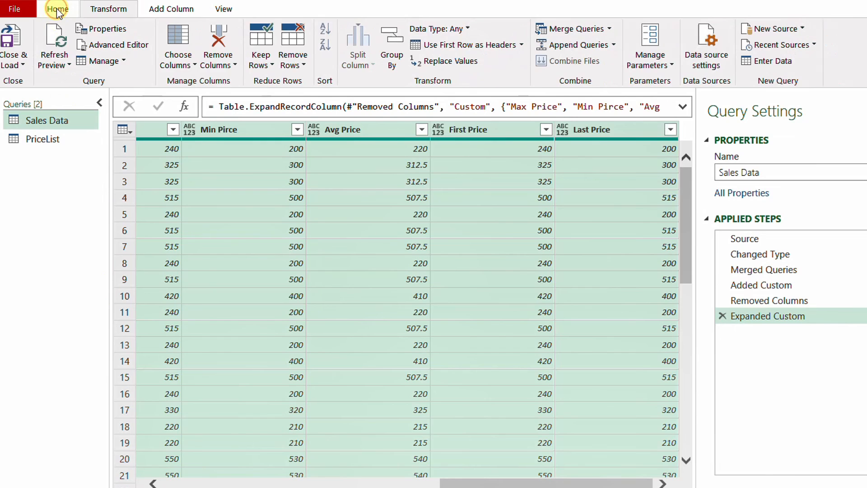
click(15, 65)
click(33, 98)
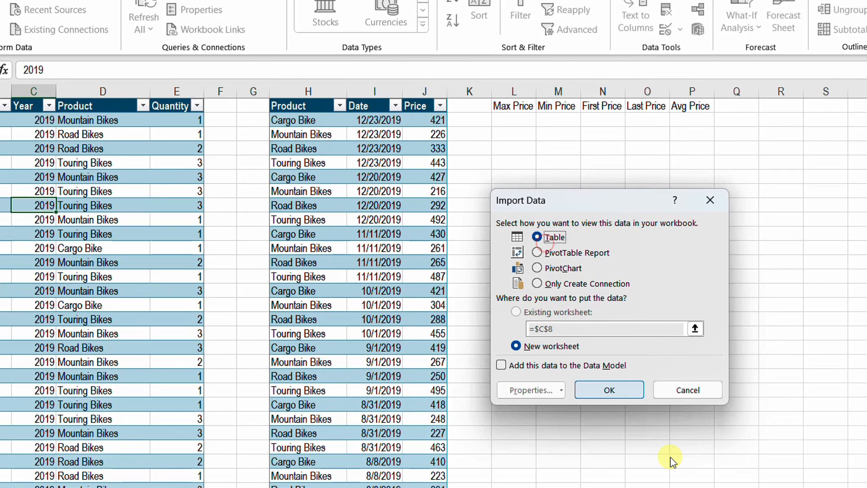
click(563, 284)
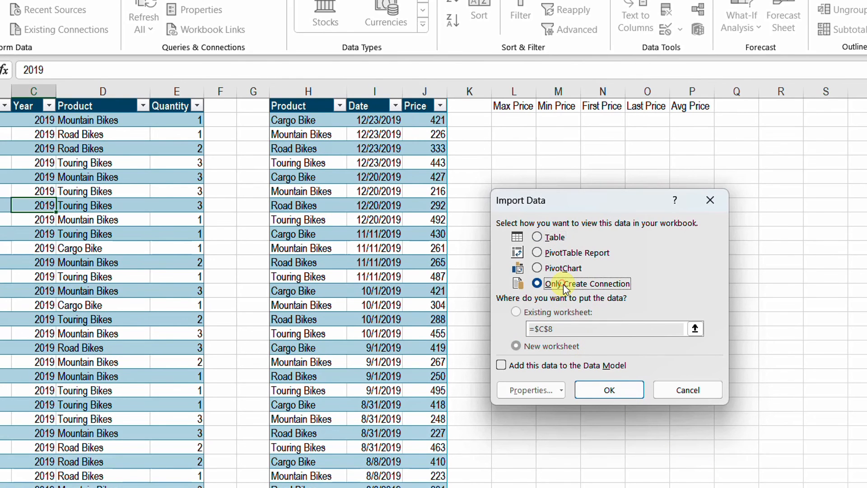
click(618, 395)
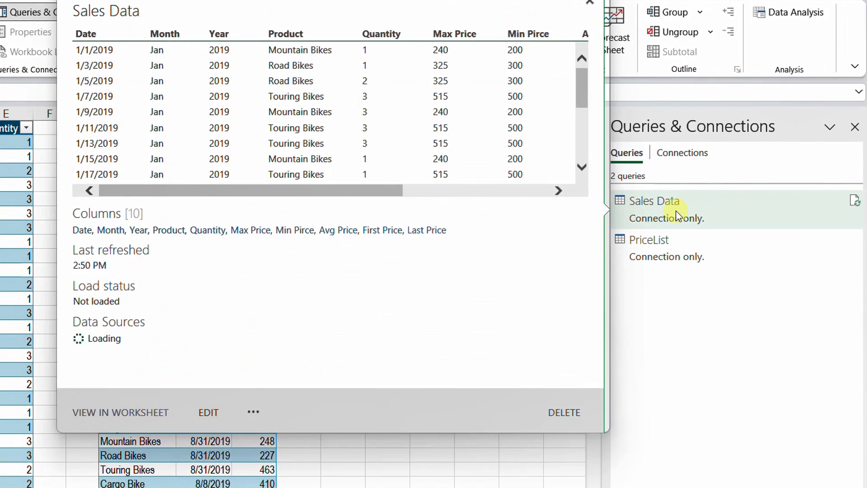
Load the Sales Data query as a table on the existing worksheet starting at cell L2, and check its price columns.
right_click(707, 207)
click(729, 323)
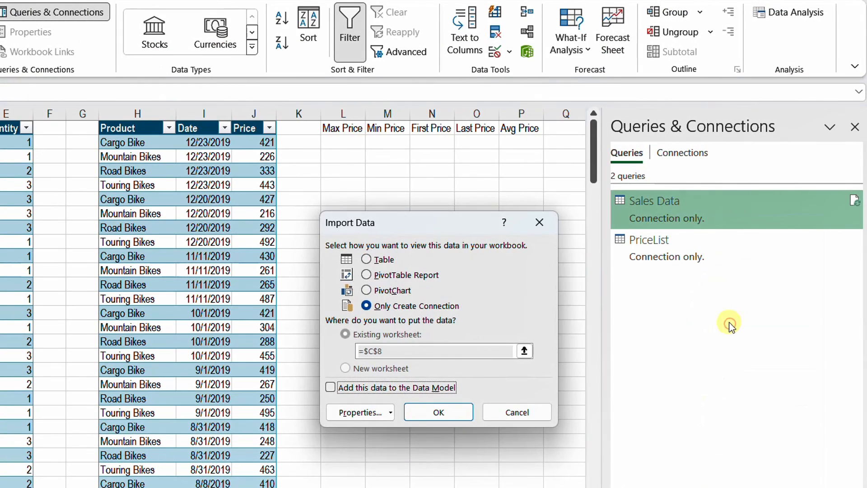
click(381, 261)
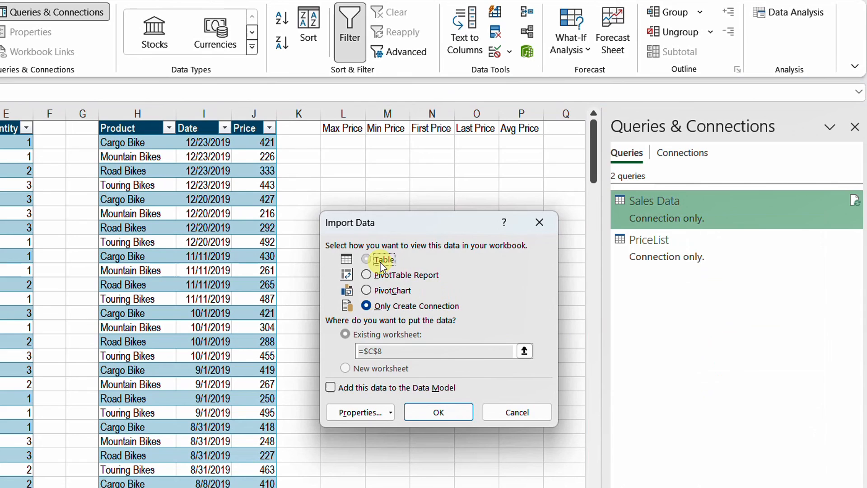
click(339, 142)
click(446, 413)
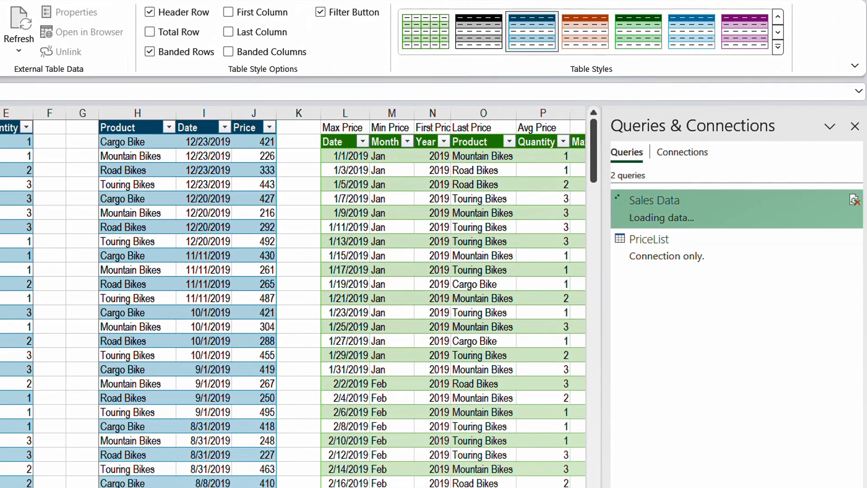
scroll(294, 298, right, 5)
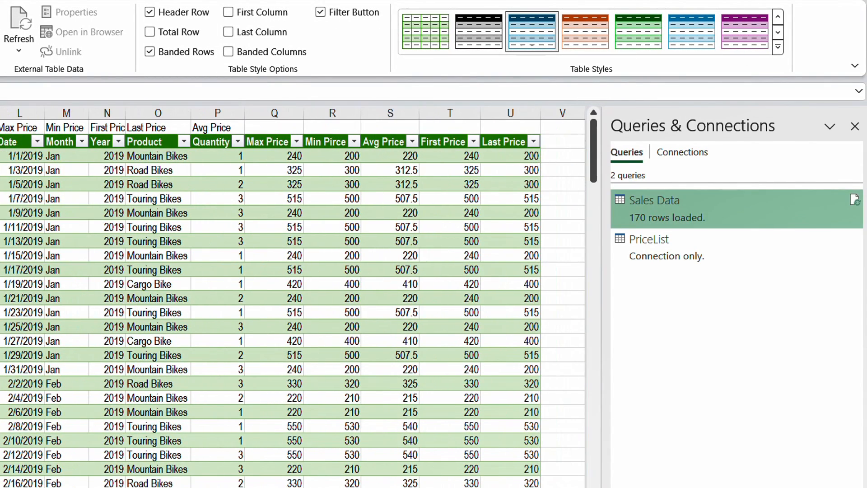